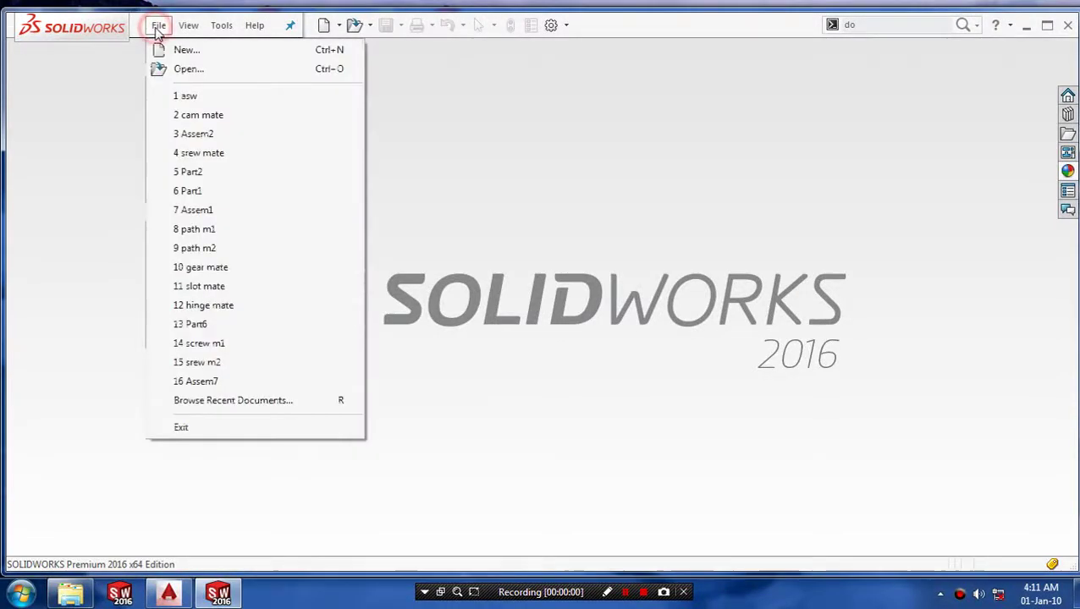
Create a new part and turn the view normal to the Front Plane.
click(165, 48)
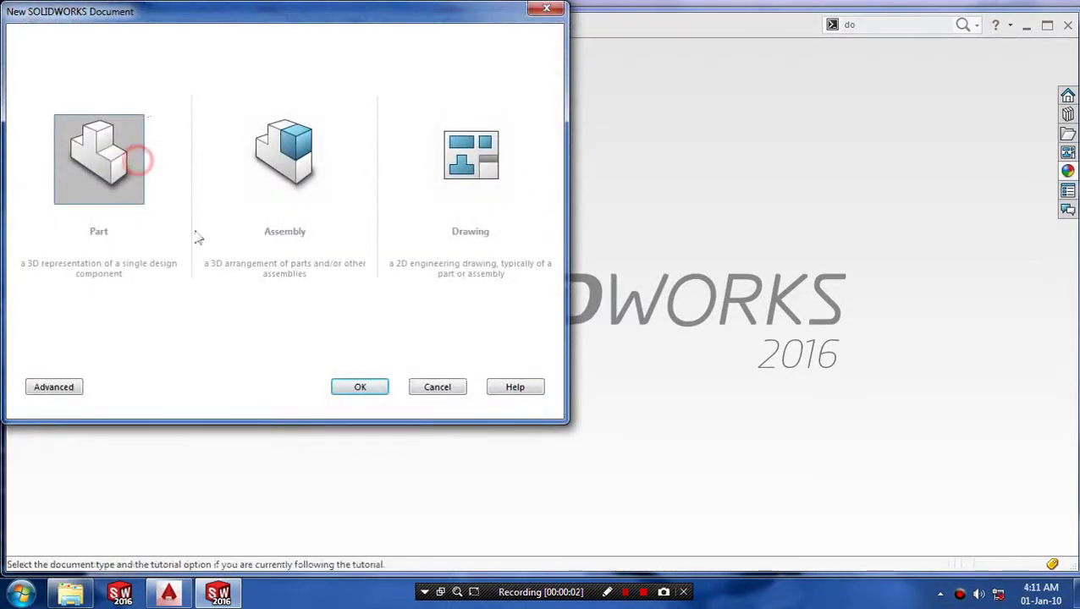
click(356, 388)
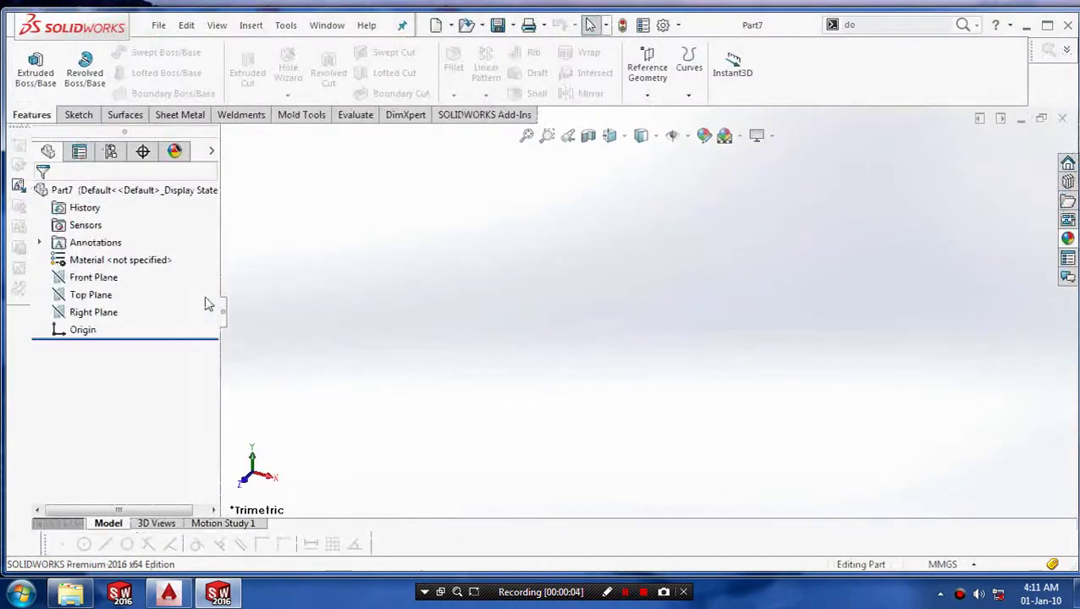
click(66, 279)
right_click(68, 279)
click(139, 254)
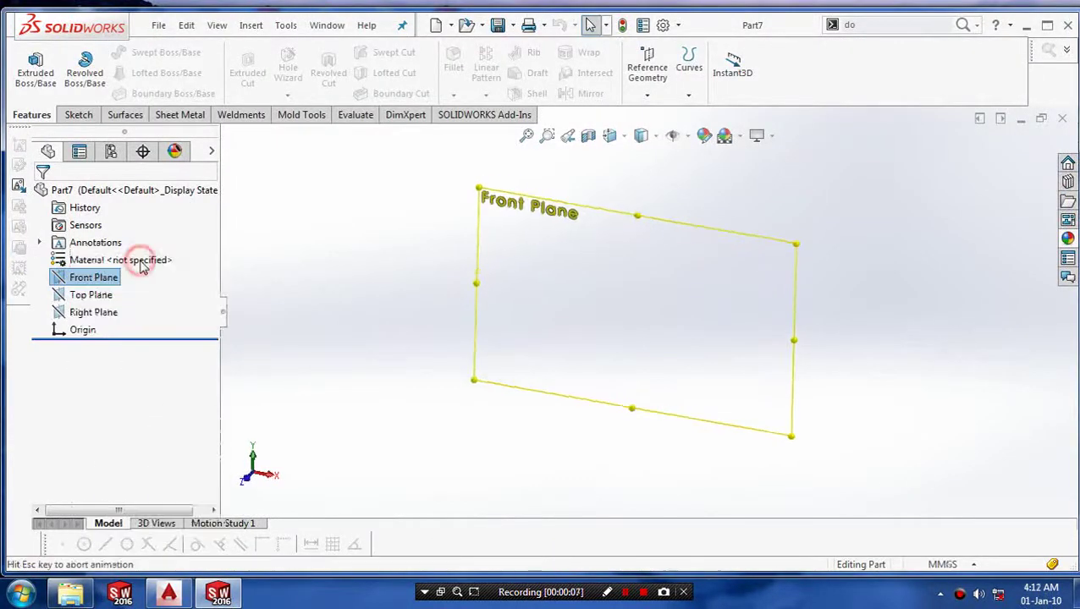
Draw a horizontal centerline from the origin out to the right.
click(79, 115)
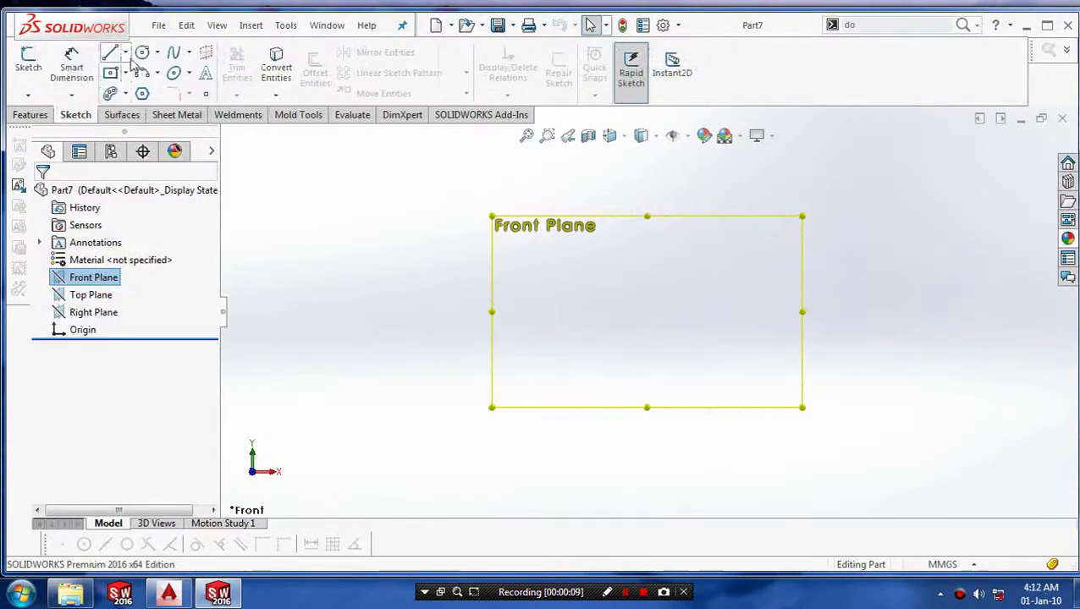
click(125, 52)
click(140, 88)
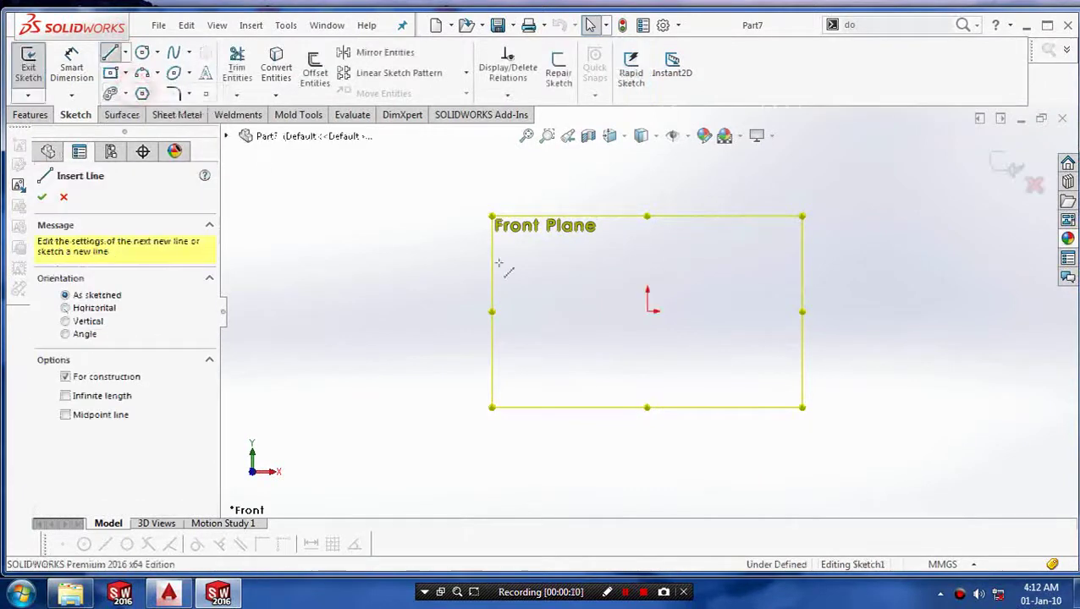
click(519, 312)
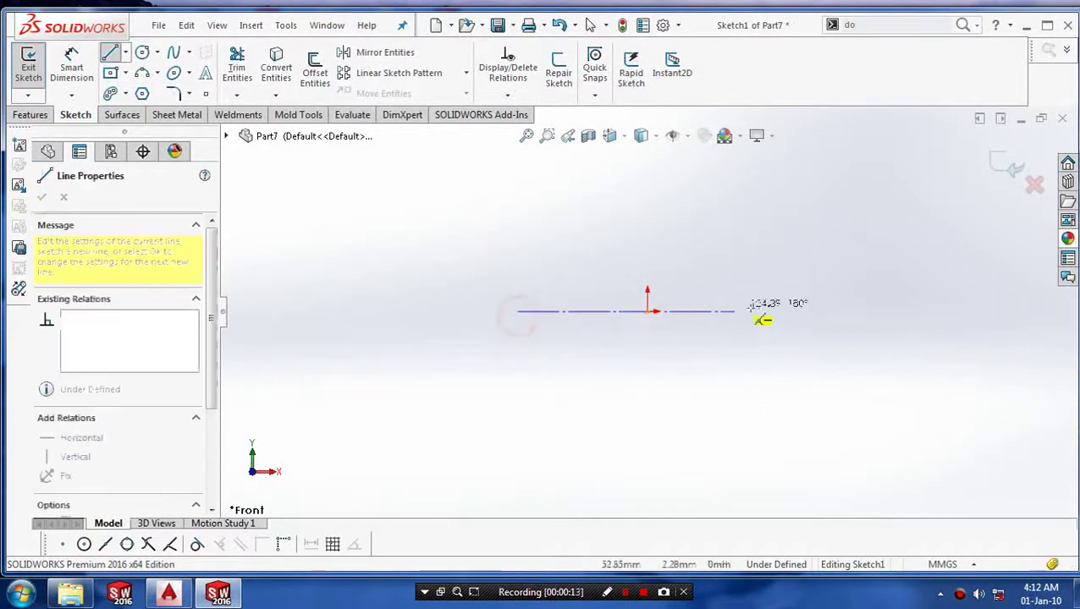
click(821, 312)
key(Escape)
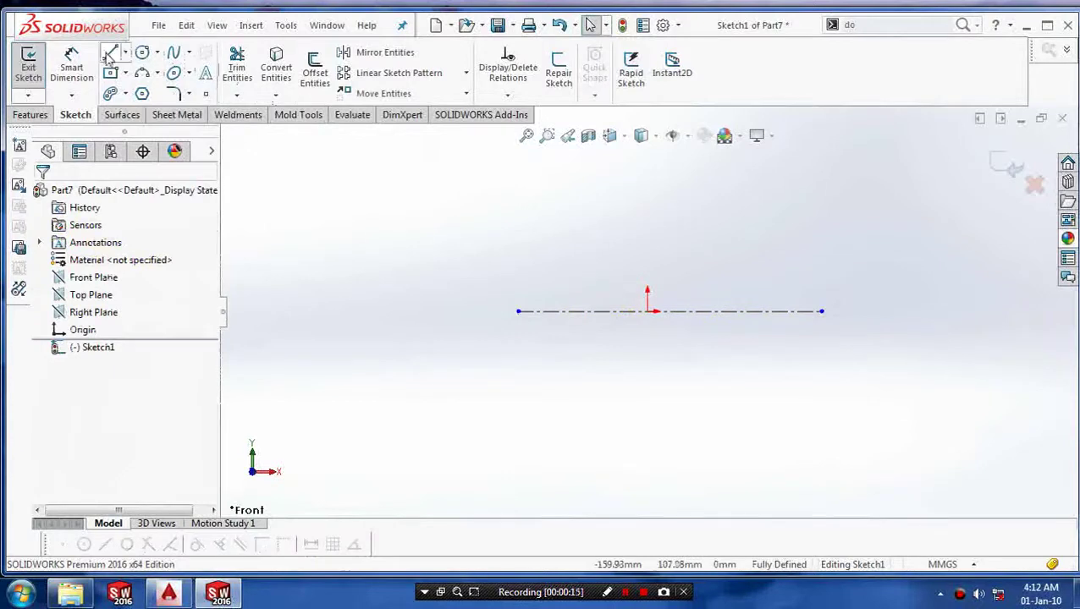
Draw a vertical centerline through the origin from above to below.
click(125, 53)
click(138, 71)
click(142, 72)
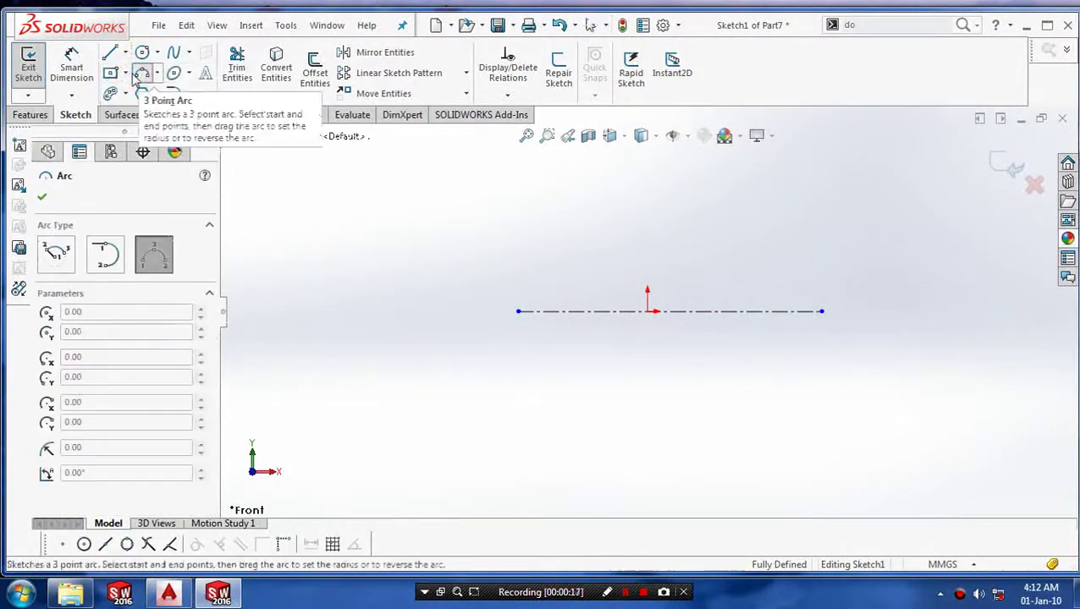
click(125, 53)
click(140, 91)
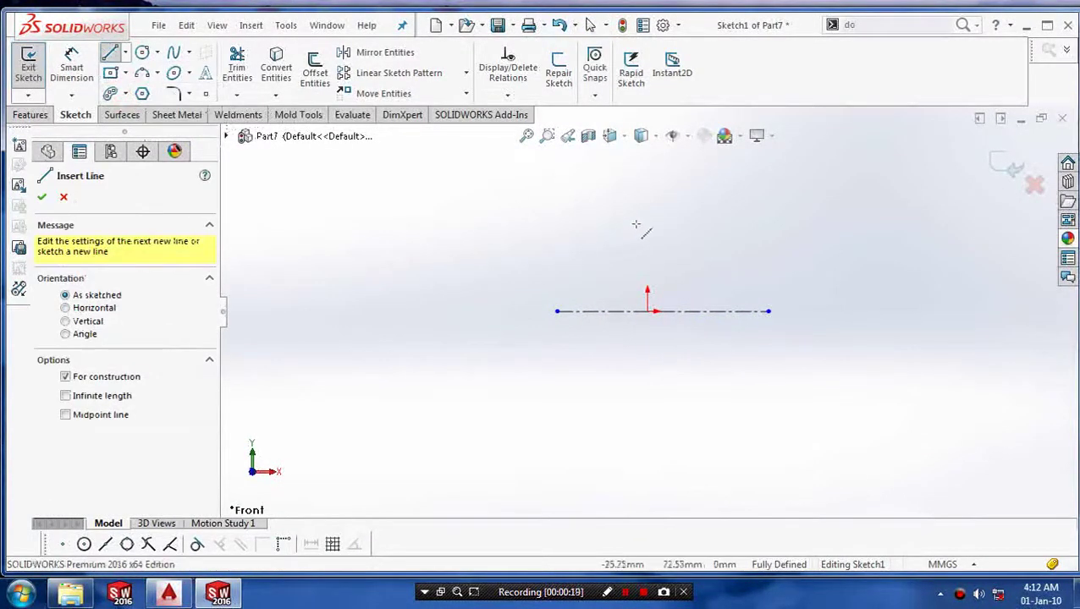
click(648, 165)
click(647, 458)
key(Escape)
Reframe the sketch and start a line on the vertical centerline.
key(f)
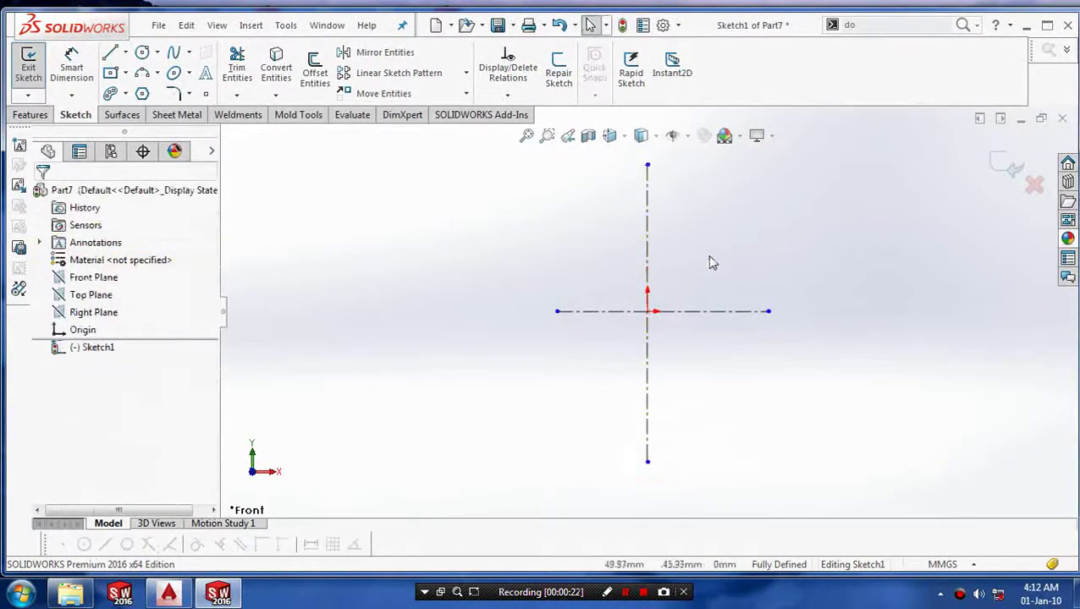
ctrl+middle_drag(713, 264, 635, 358)
scroll(662, 287, down, 2)
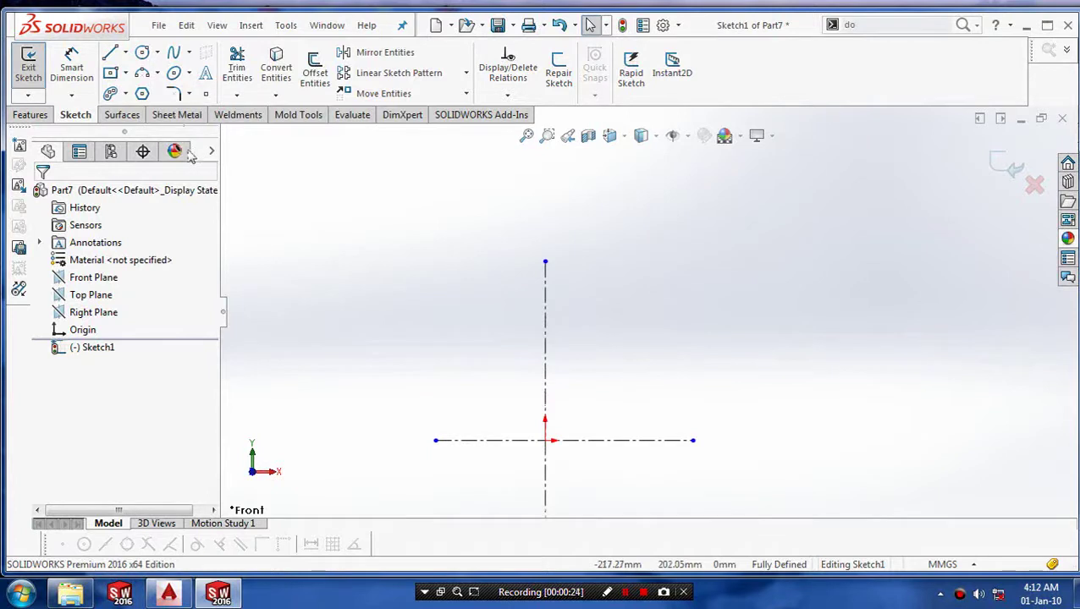
click(126, 52)
click(135, 71)
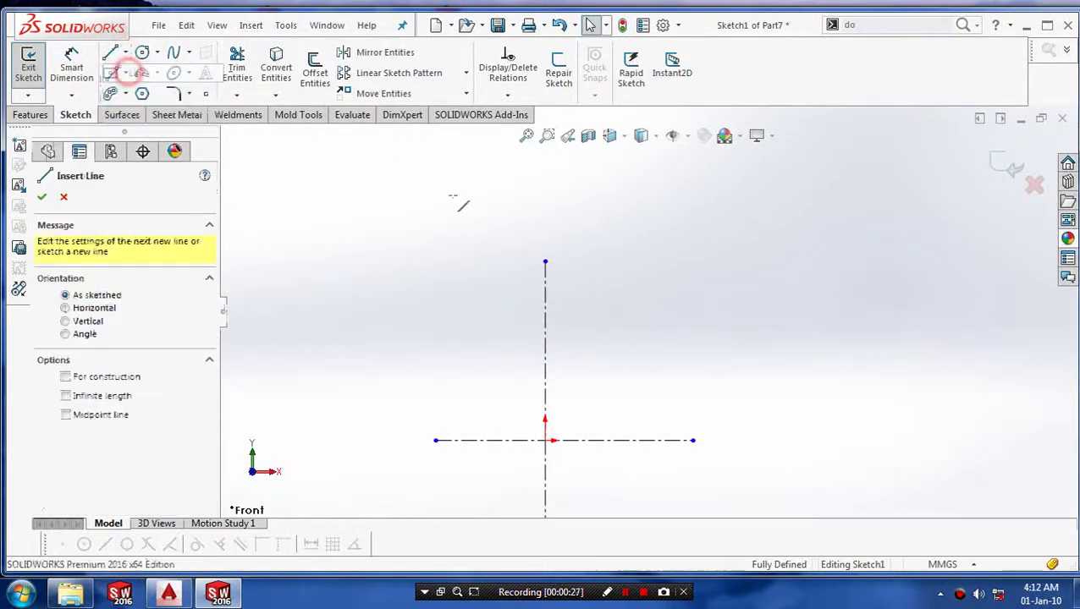
click(545, 282)
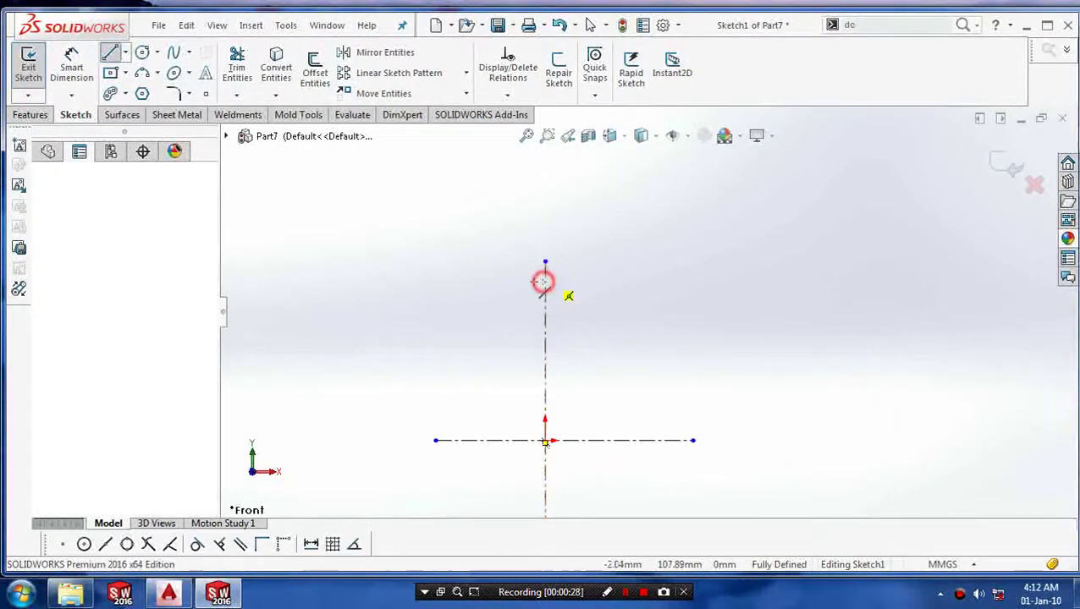
End the short line leftward and add a three-point arc curving down from its left end.
double_click(490, 281)
key(Escape)
click(158, 74)
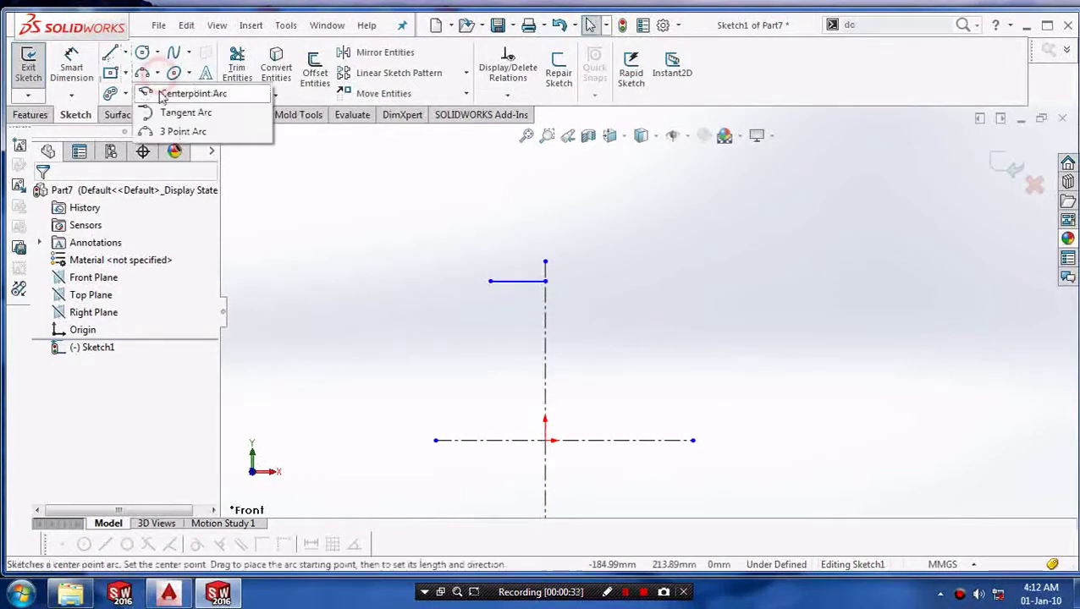
click(174, 128)
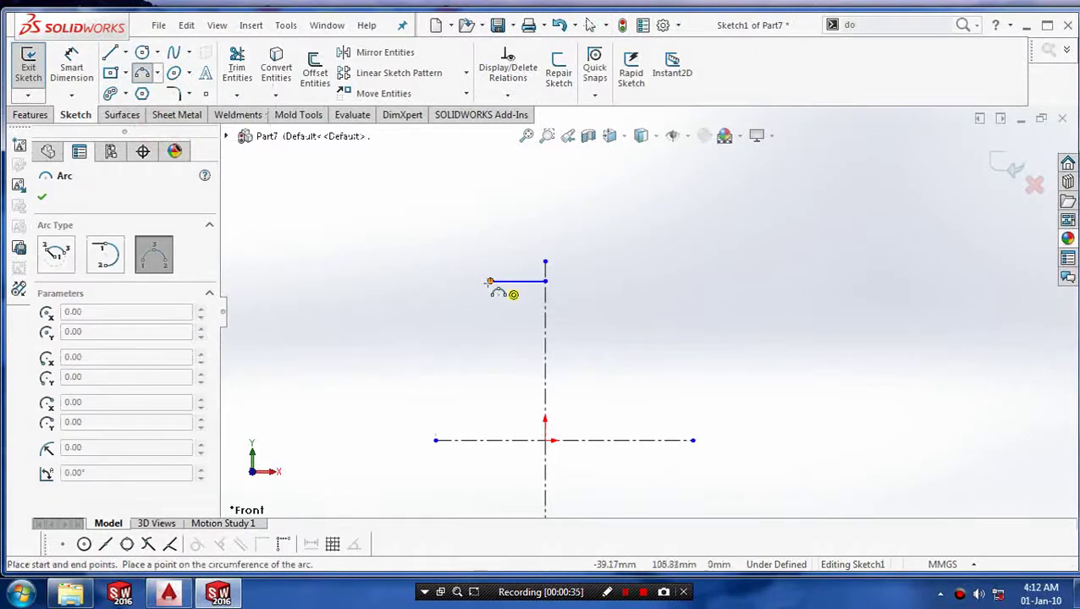
click(490, 281)
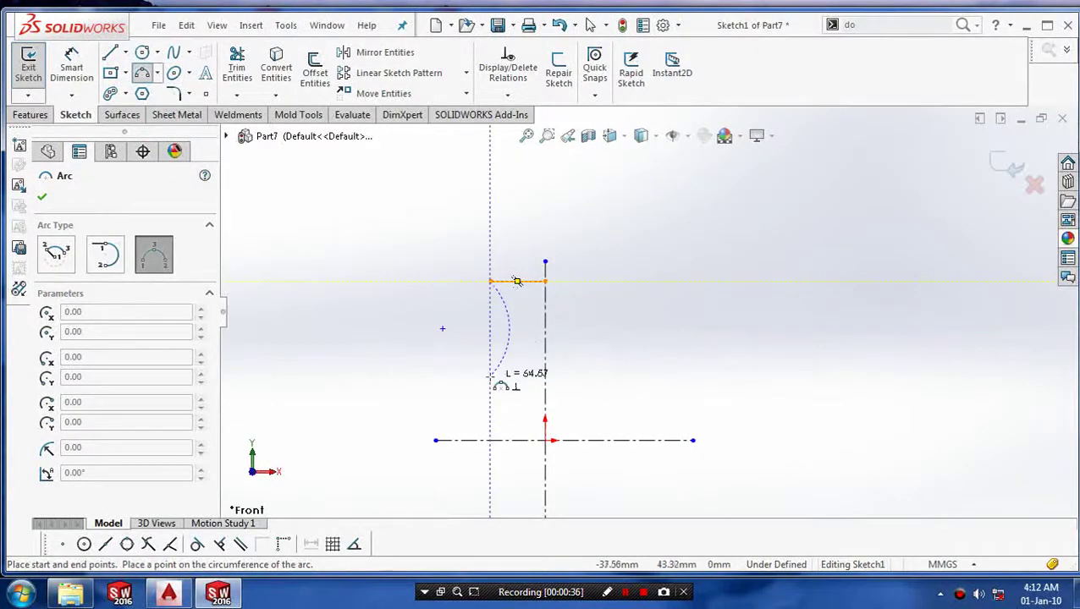
click(489, 376)
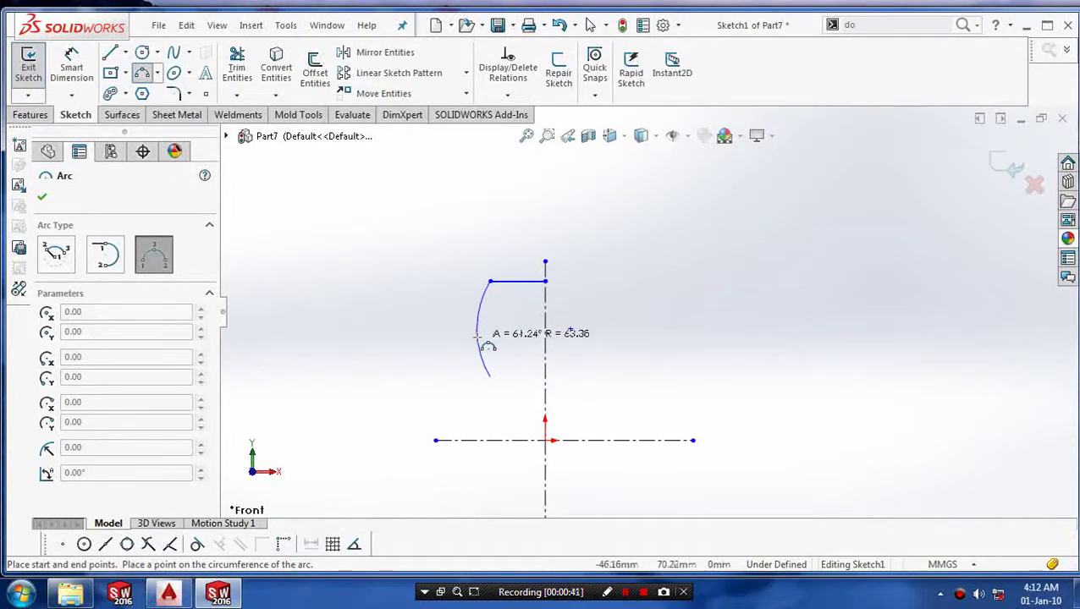
click(480, 338)
key(Escape)
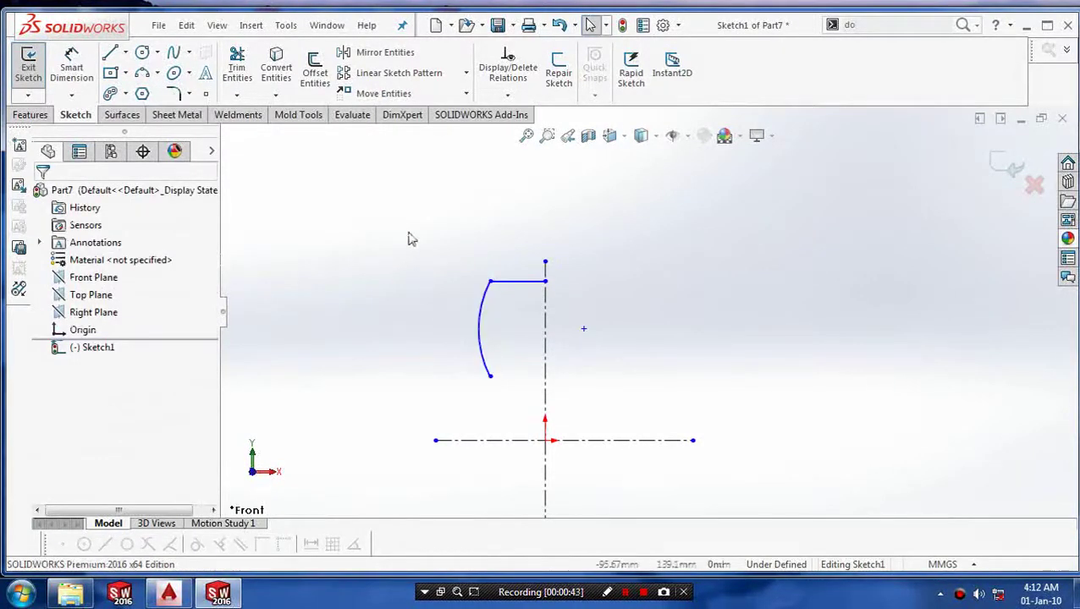
Offset the line-and-arc chain 7 mm inward with Reverse checked.
click(328, 85)
click(508, 283)
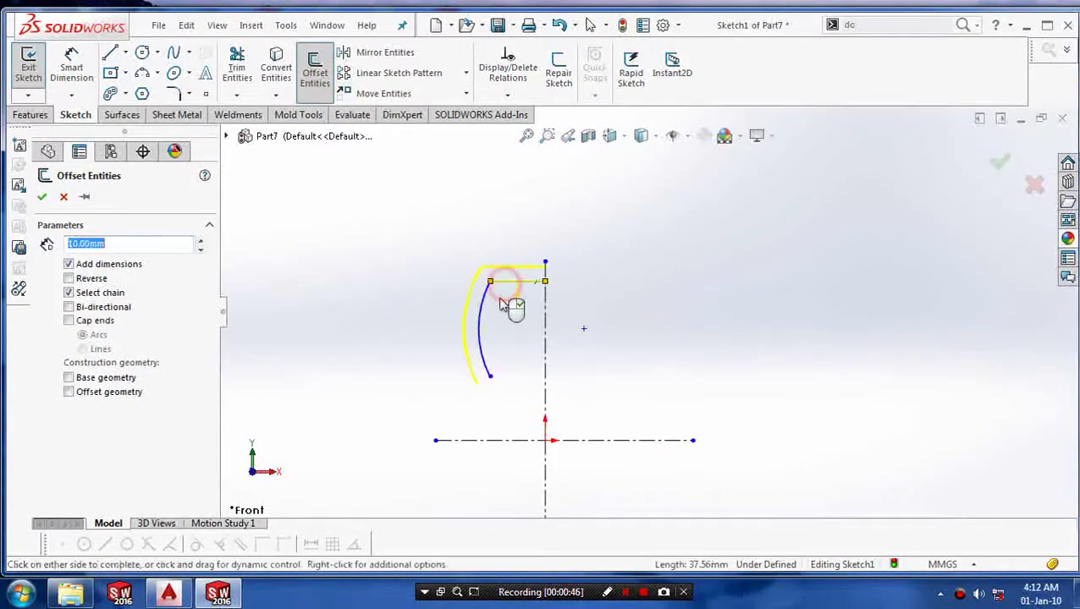
click(71, 279)
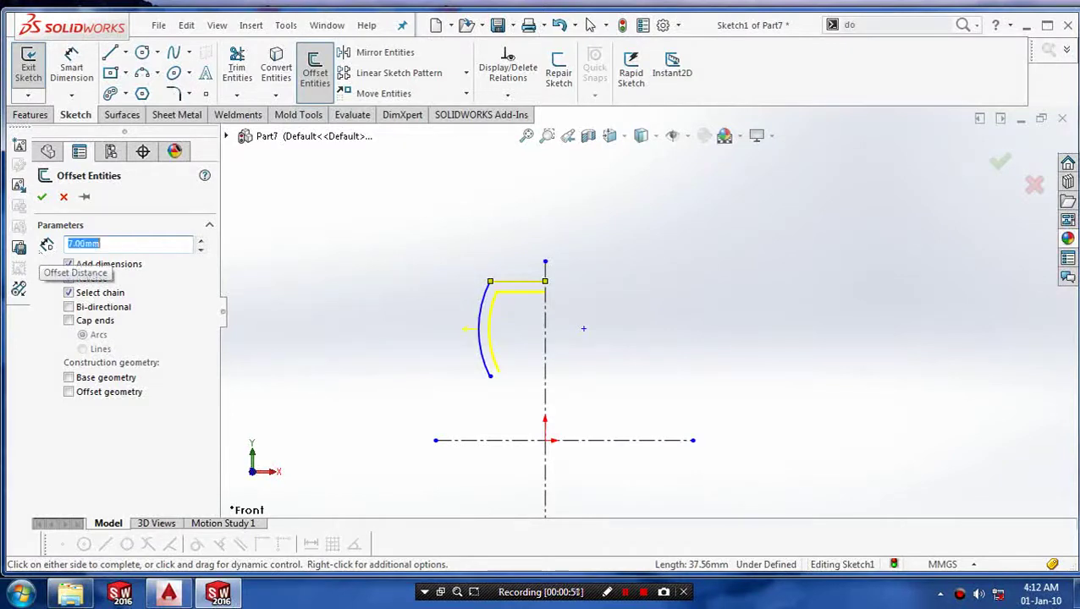
click(41, 196)
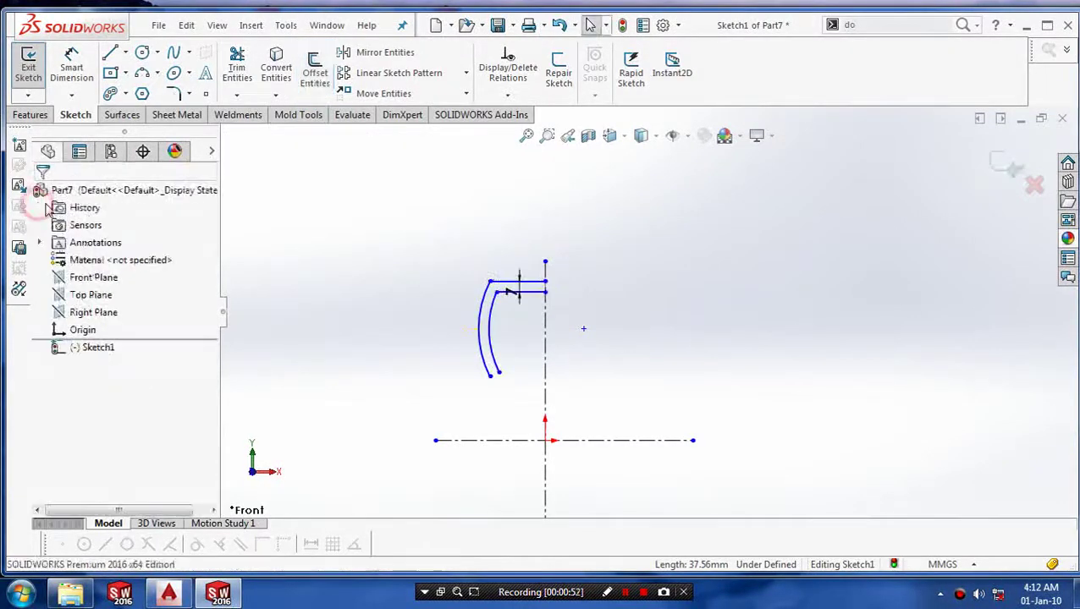
scroll(591, 334, down, 2)
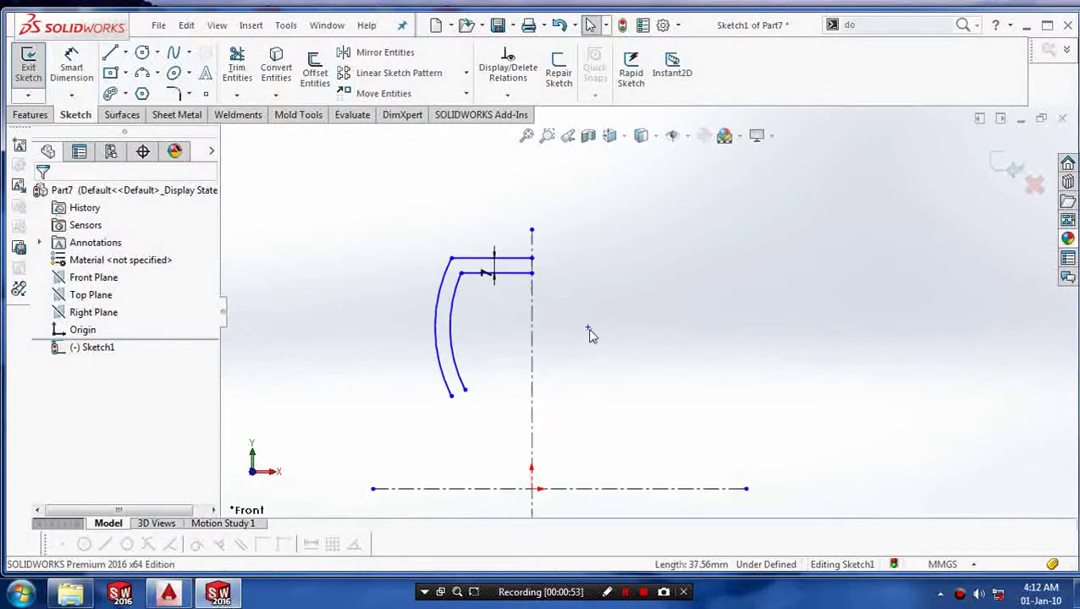
Draw short lines joining the open ends of the original and offset chains.
click(110, 53)
click(531, 259)
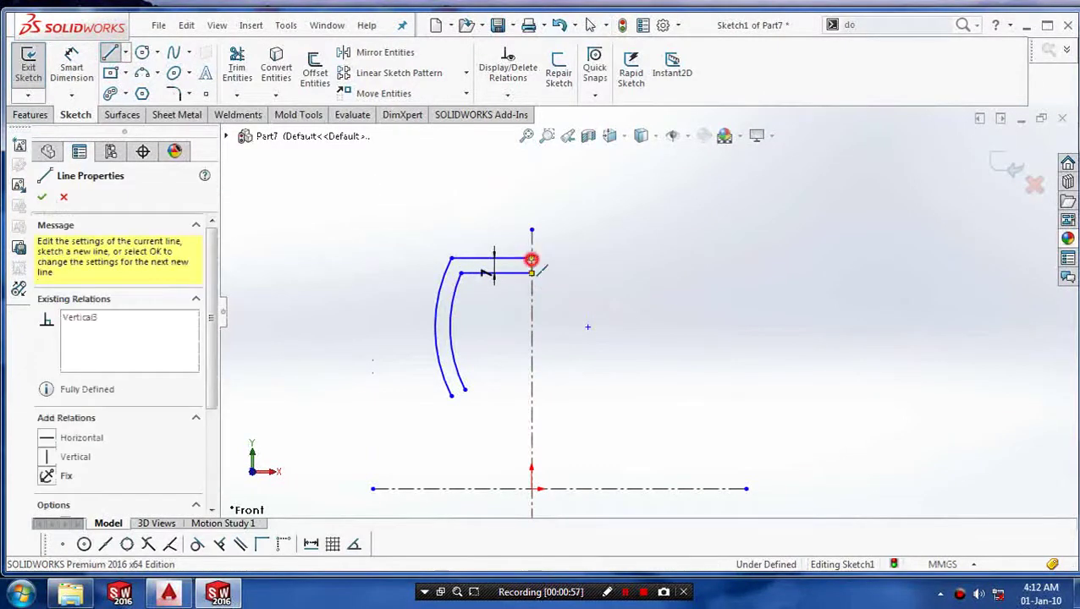
click(450, 396)
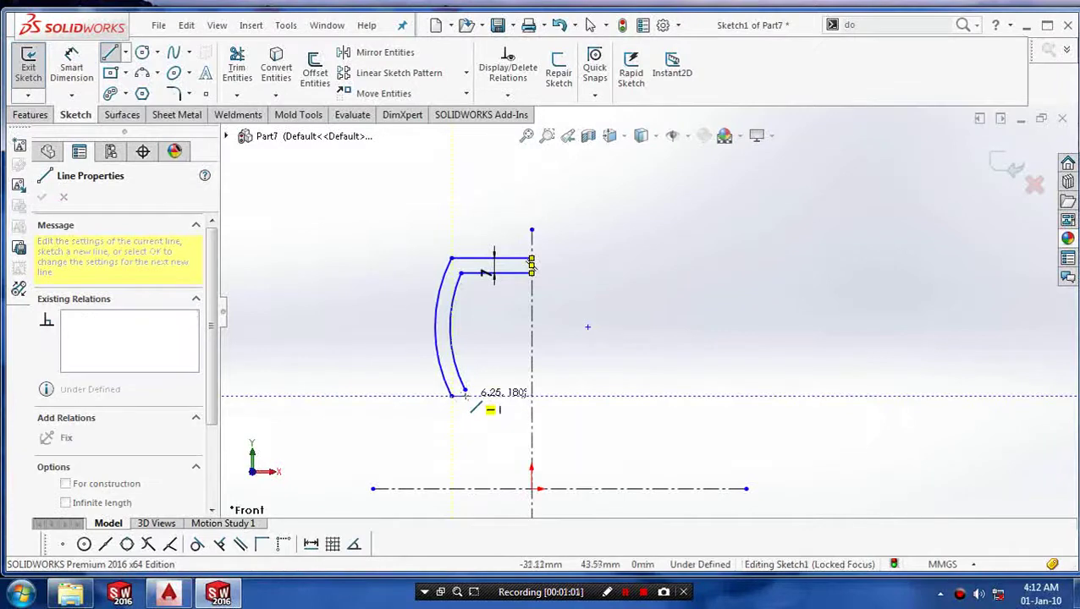
key(Escape)
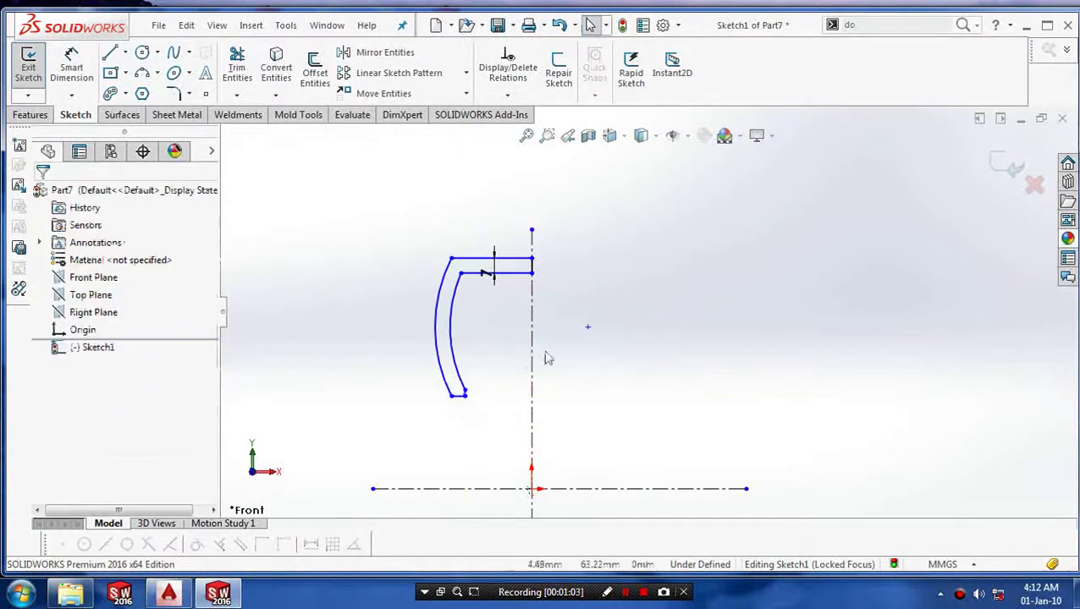
scroll(565, 257, down, 2)
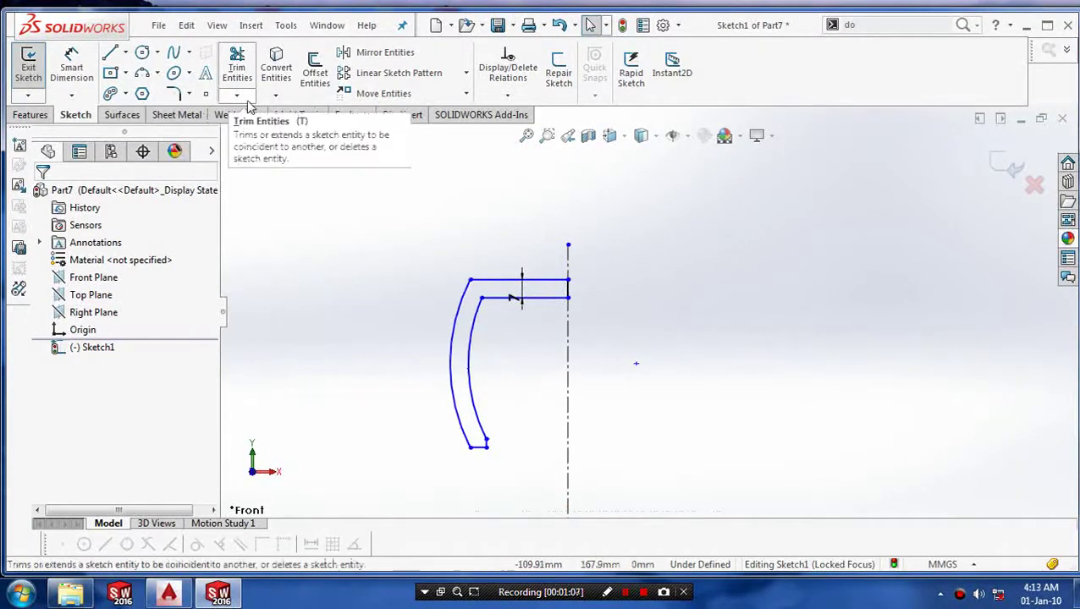
Select the outer arc, inner arc and all profile lines to mirror.
click(378, 57)
scroll(494, 432, down, 3)
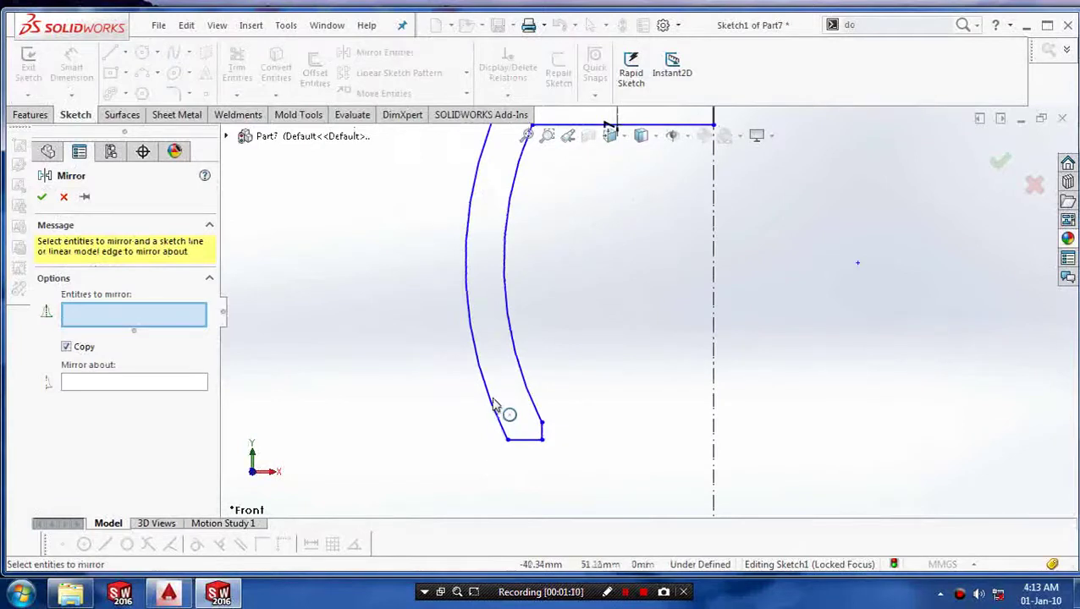
click(489, 401)
click(526, 439)
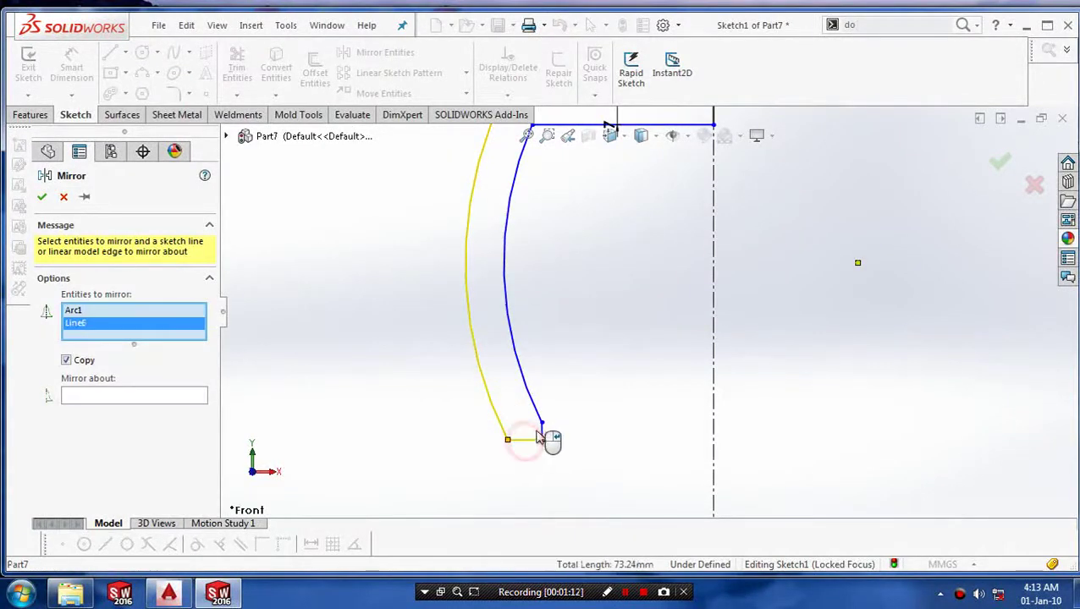
click(541, 429)
click(545, 409)
scroll(631, 271, up, 2)
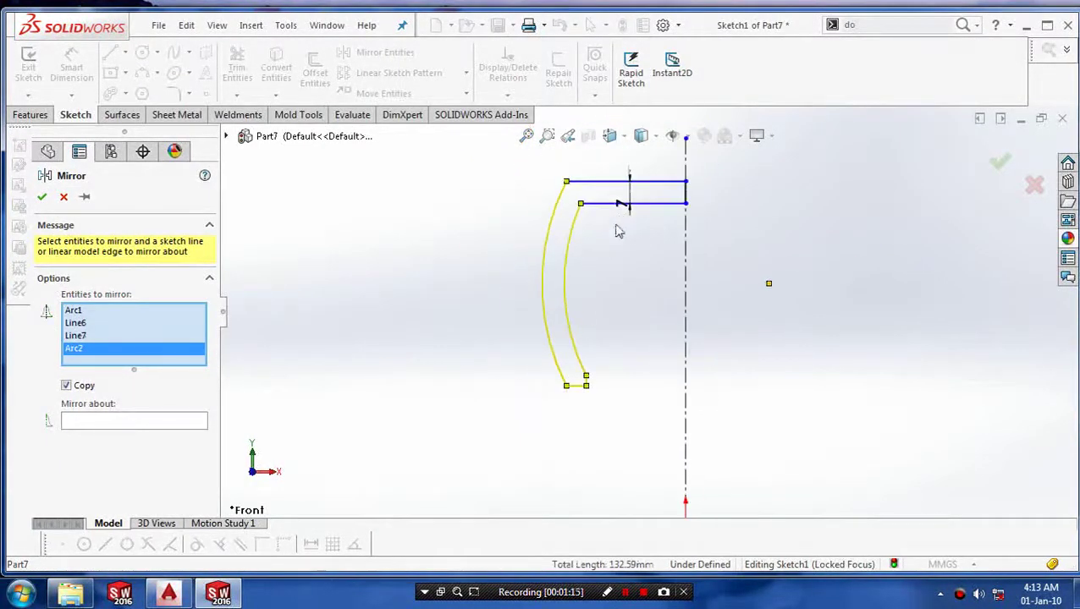
click(626, 181)
click(622, 203)
scroll(687, 208, down, 2)
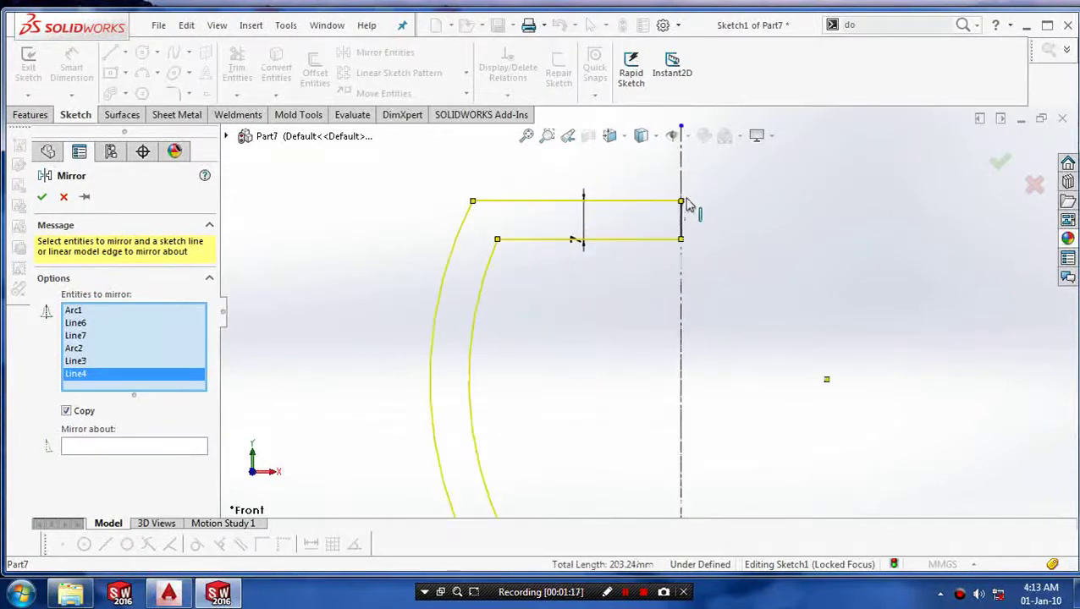
scroll(620, 241, up, 2)
Mirror the selection about the vertical centreline.
click(178, 448)
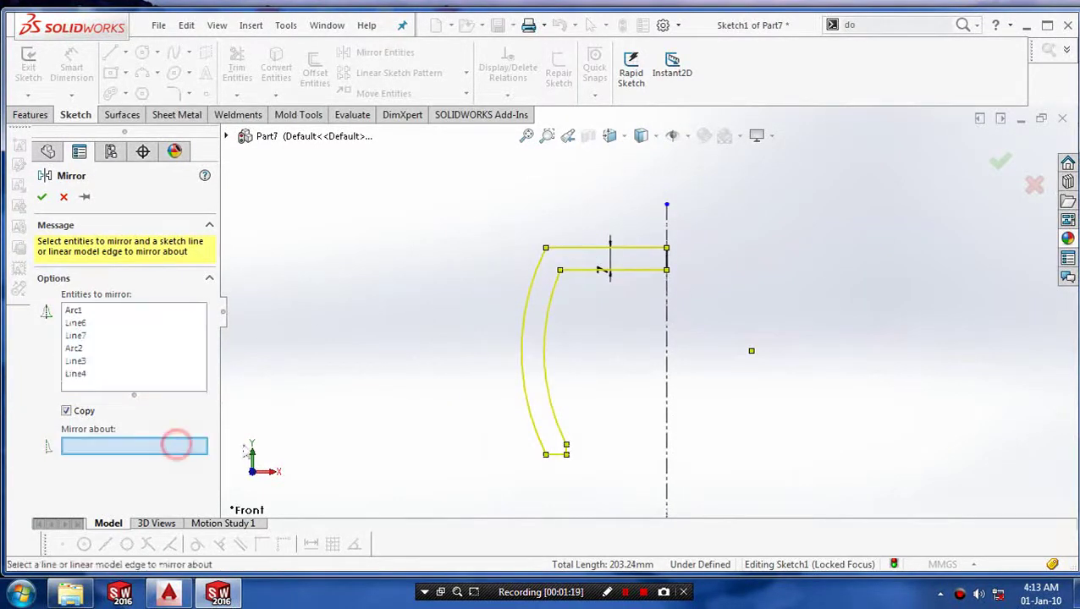
click(668, 410)
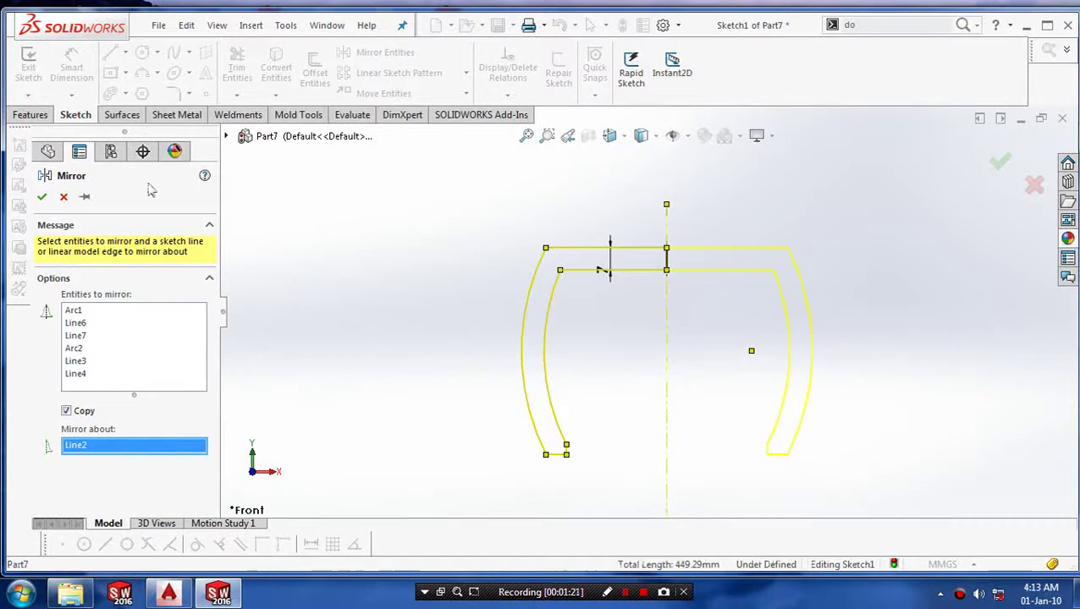
click(43, 197)
scroll(692, 218, down, 2)
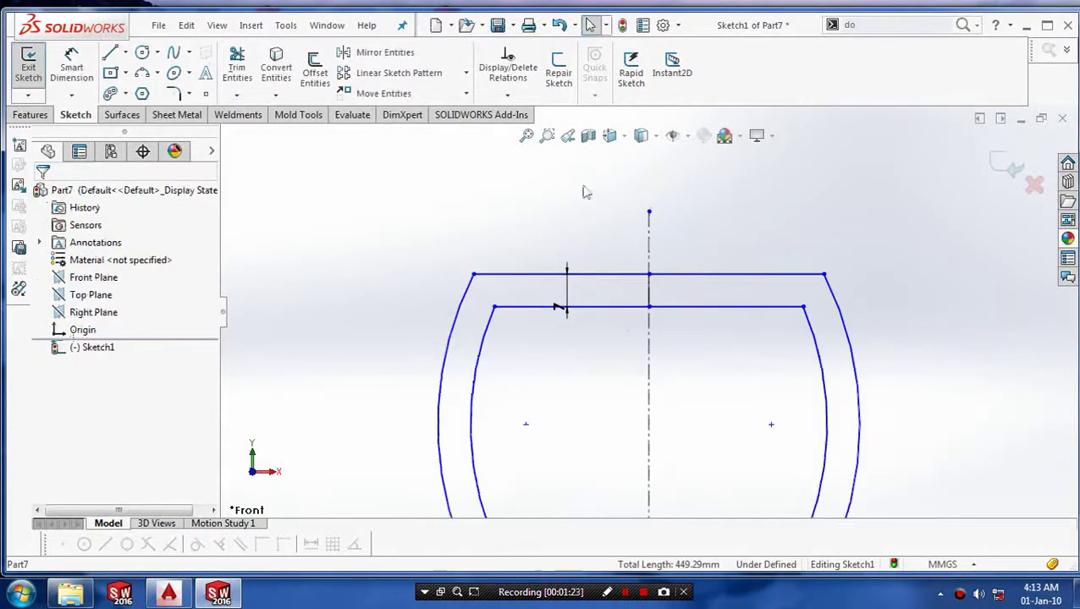
Trim the divider segment between the mirrored top lines and exit Sketch1.
click(237, 68)
scroll(656, 288, down, 2)
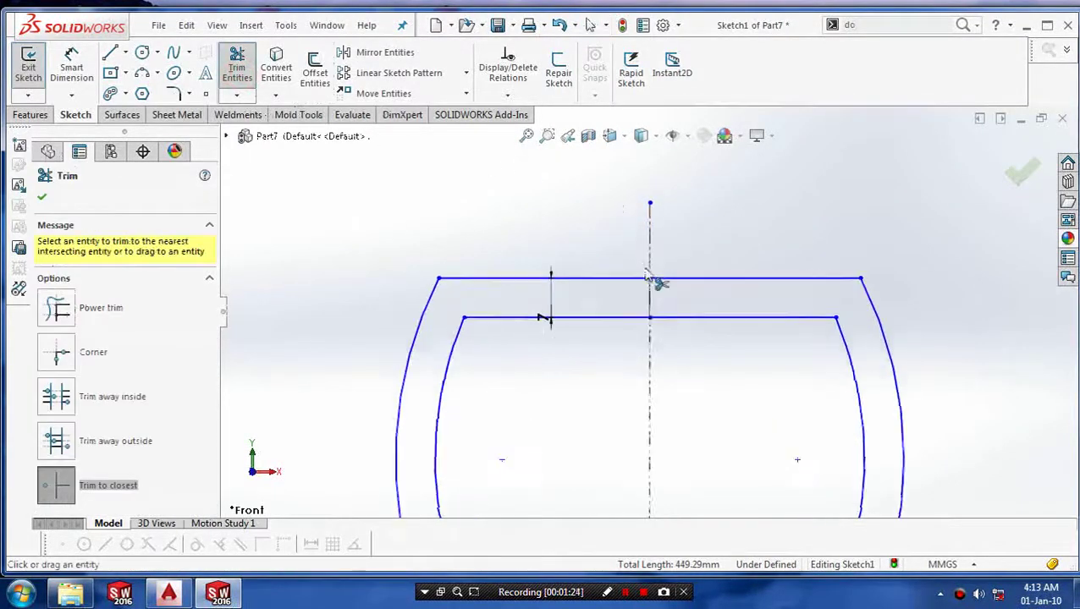
click(652, 319)
scroll(652, 321, up, 8)
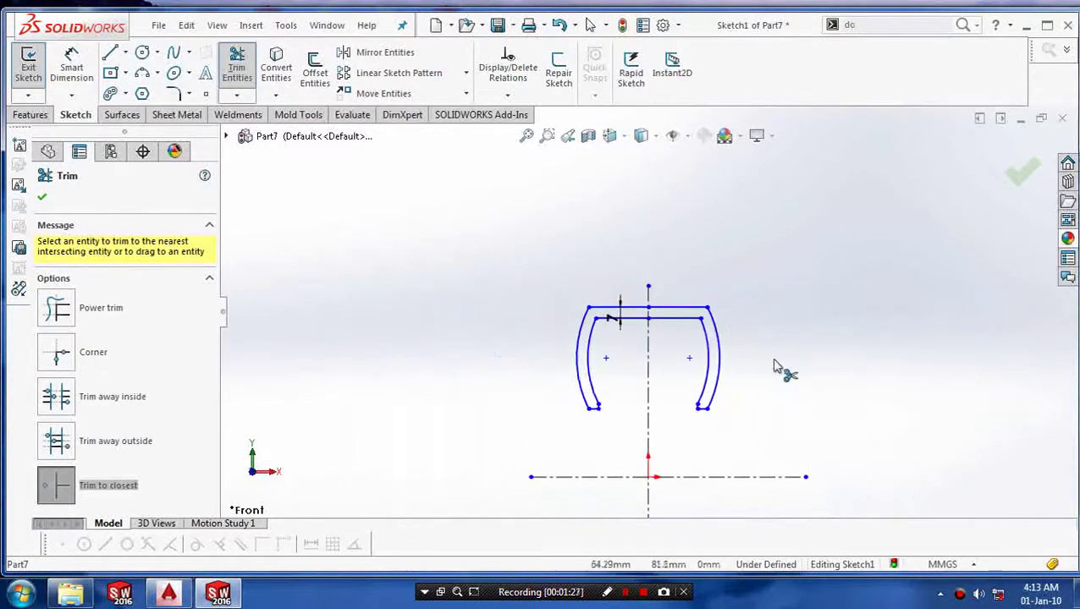
click(1017, 172)
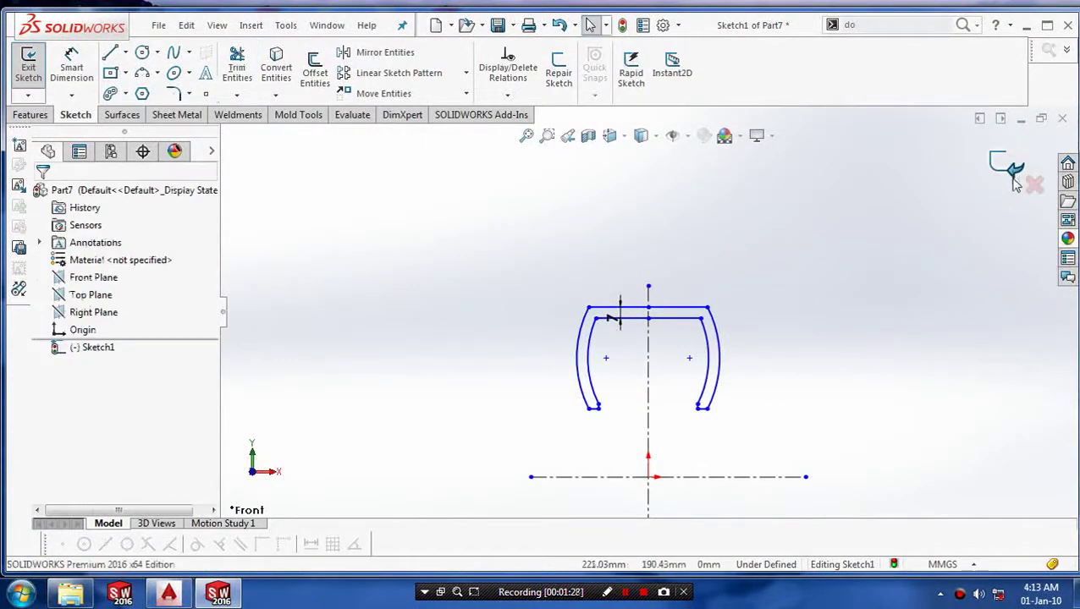
click(1004, 166)
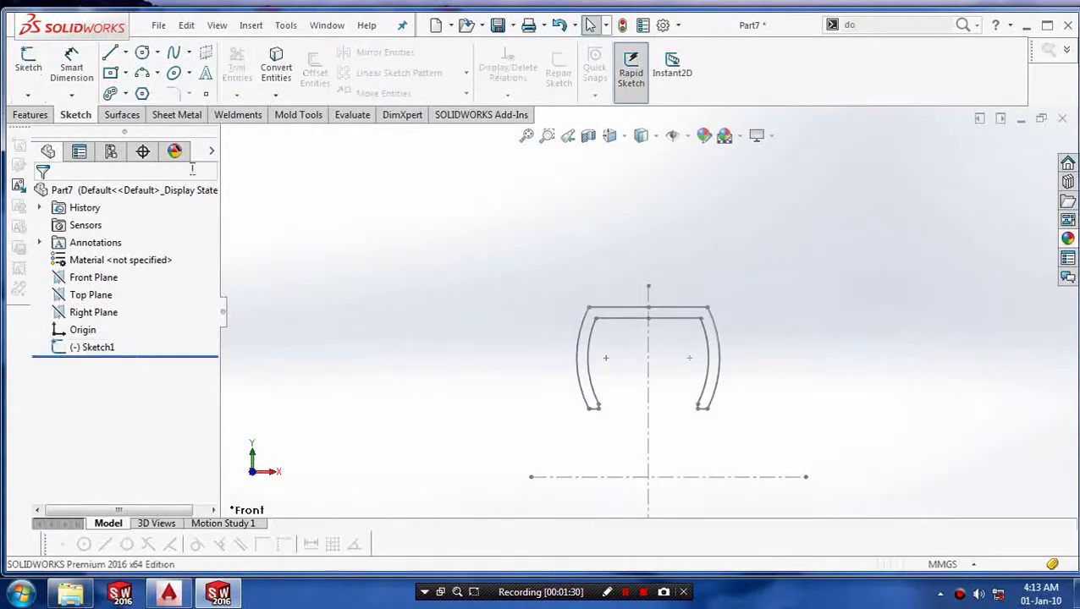
Revolve Sketch1 360° about the horizontal centreline into the Revolve1 tire body.
click(31, 115)
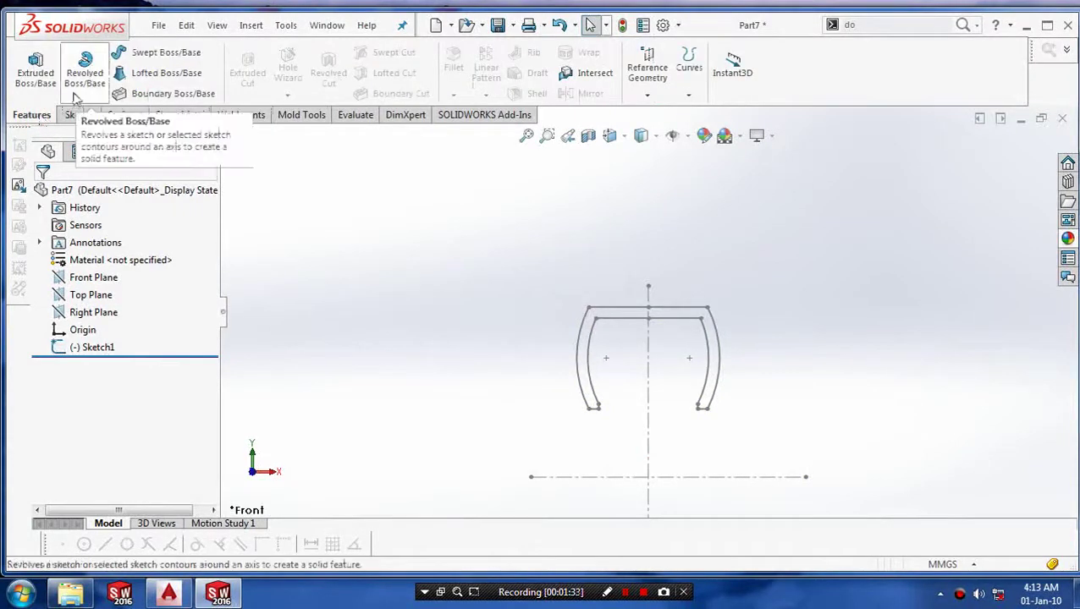
click(85, 70)
click(560, 478)
click(39, 197)
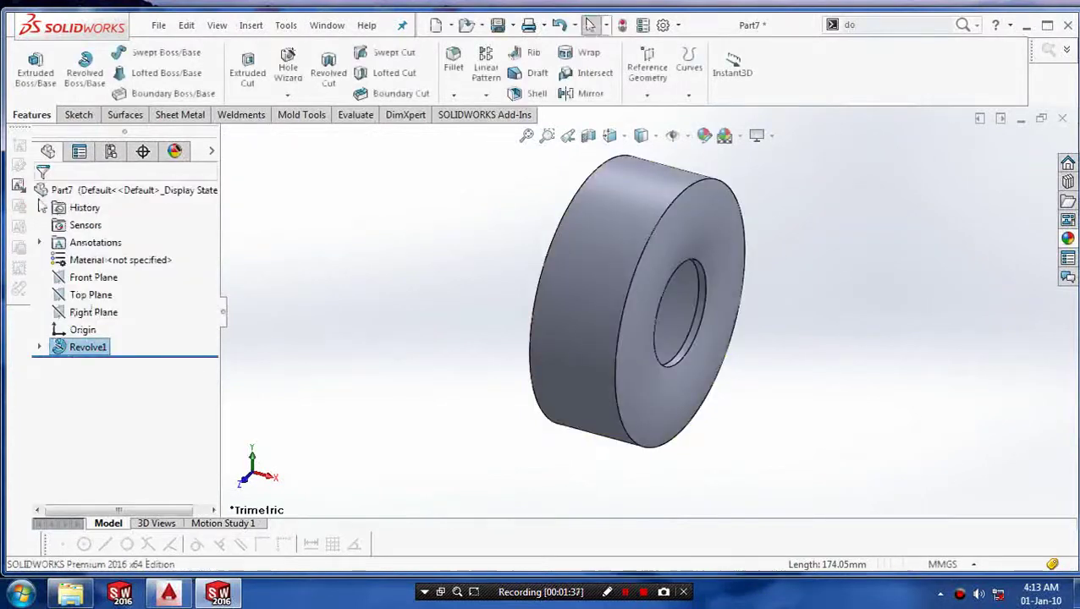
middle_drag(475, 299, 529, 338)
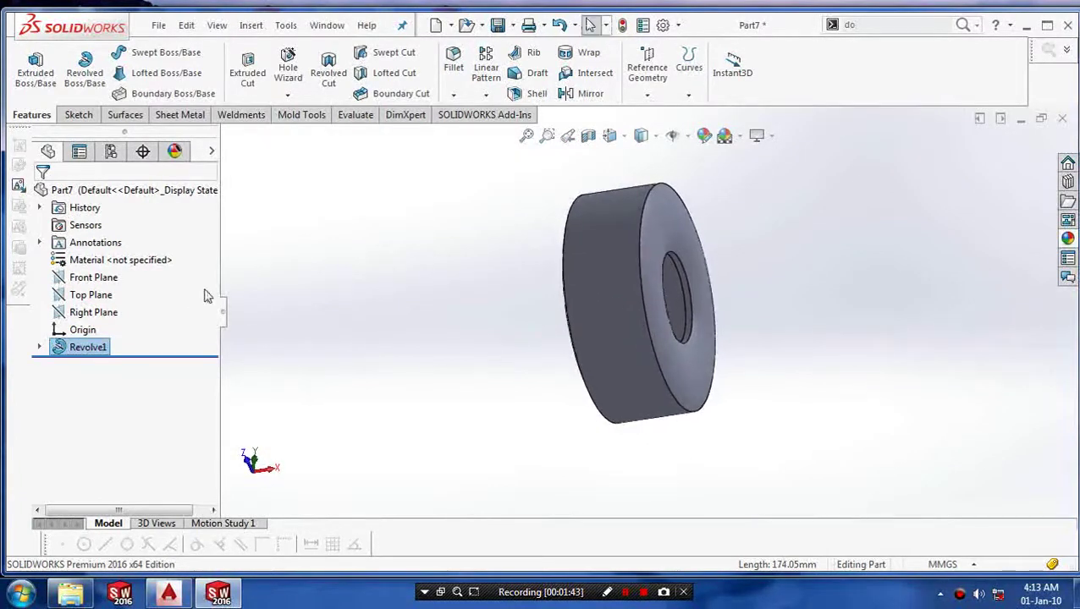
Face the Front Plane and draw two lines from the right edge meeting at the left edge's middle.
click(95, 282)
right_click(96, 281)
click(168, 263)
click(78, 114)
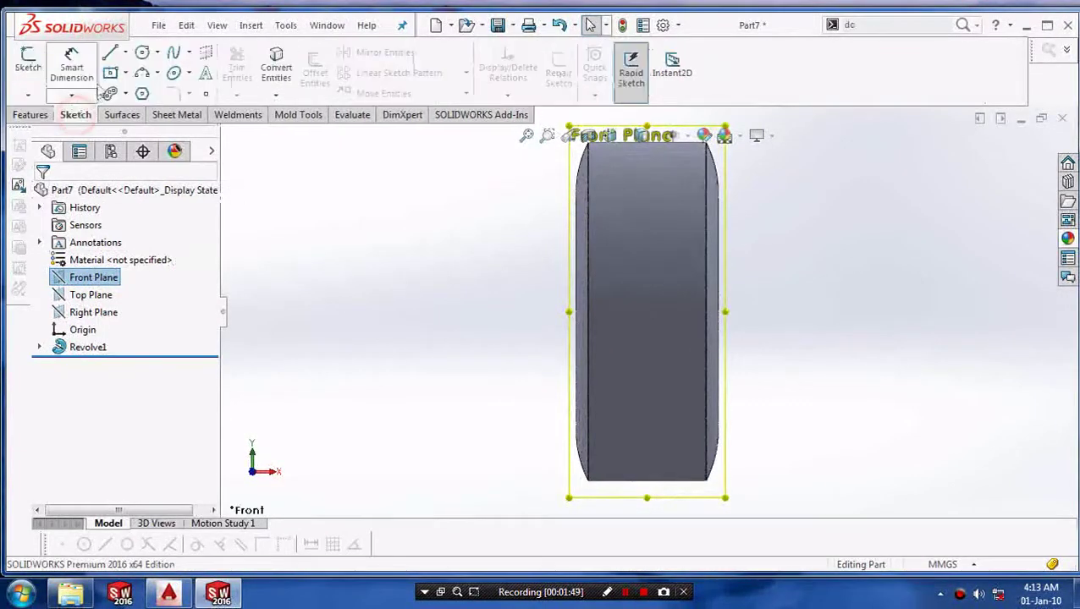
click(124, 52)
click(133, 70)
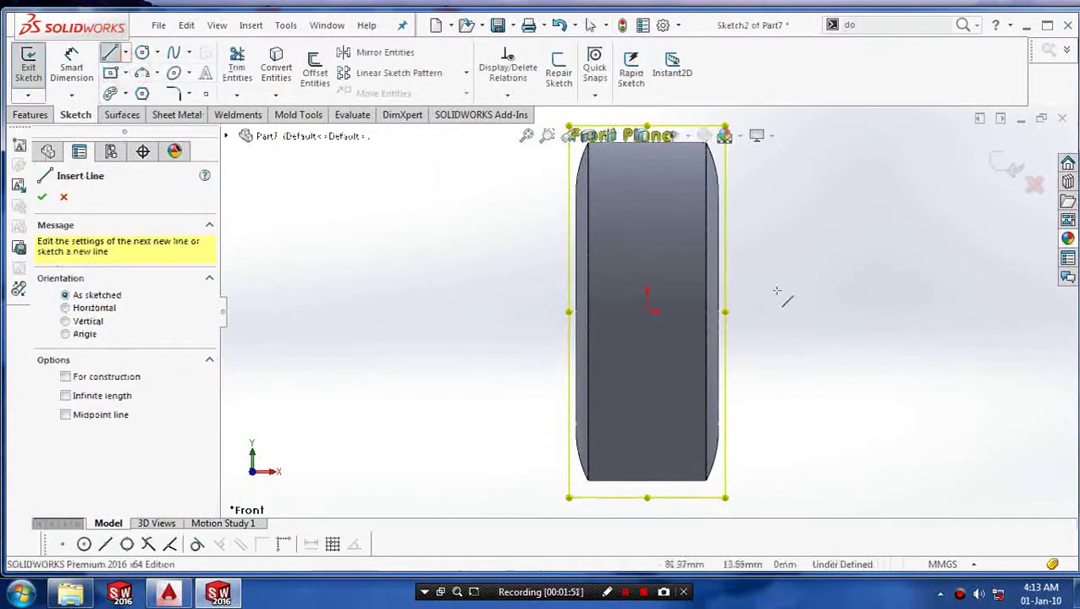
click(712, 235)
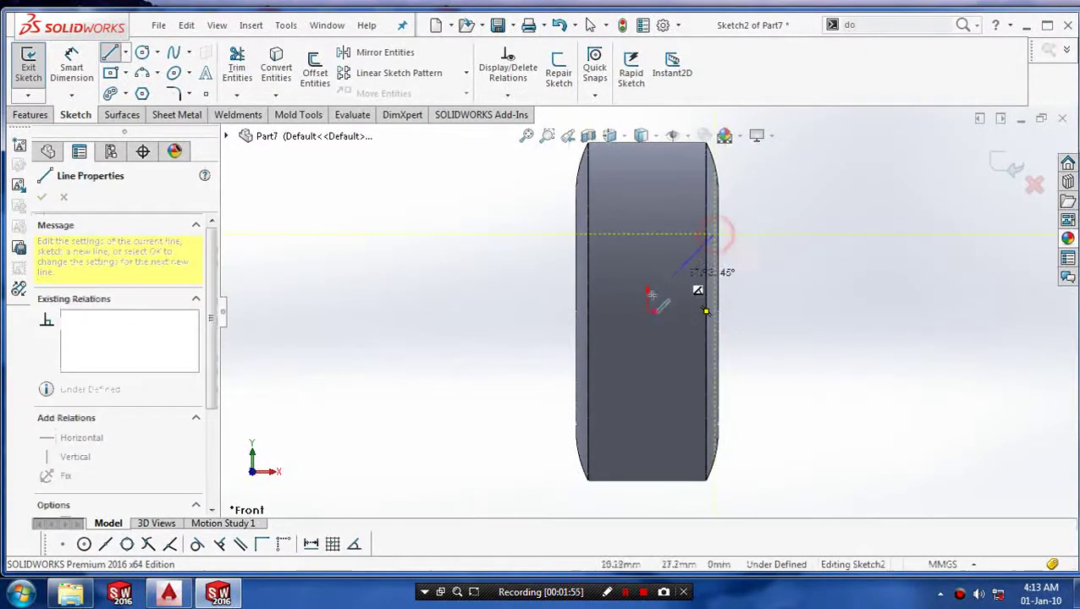
click(588, 311)
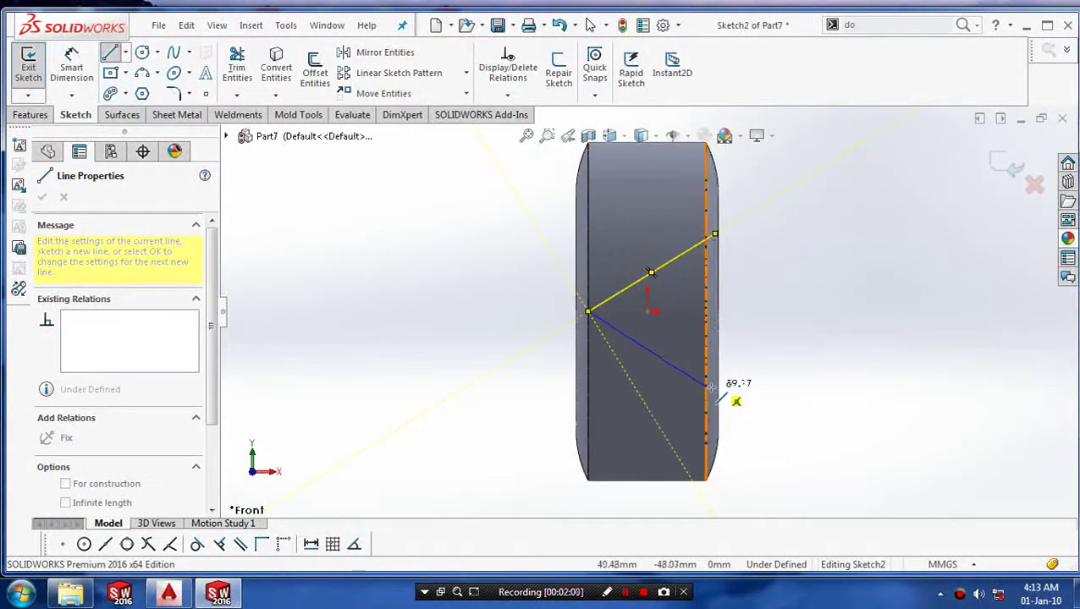
click(710, 386)
key(Escape)
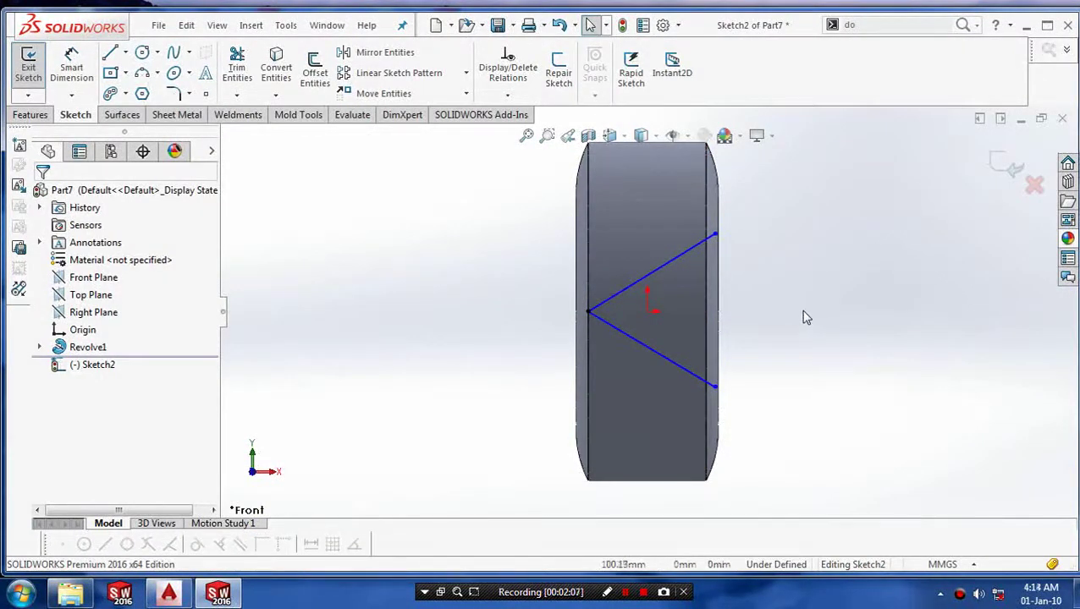
Add a line from the upper line's midpoint to the upper point on the left edge.
click(123, 52)
click(134, 74)
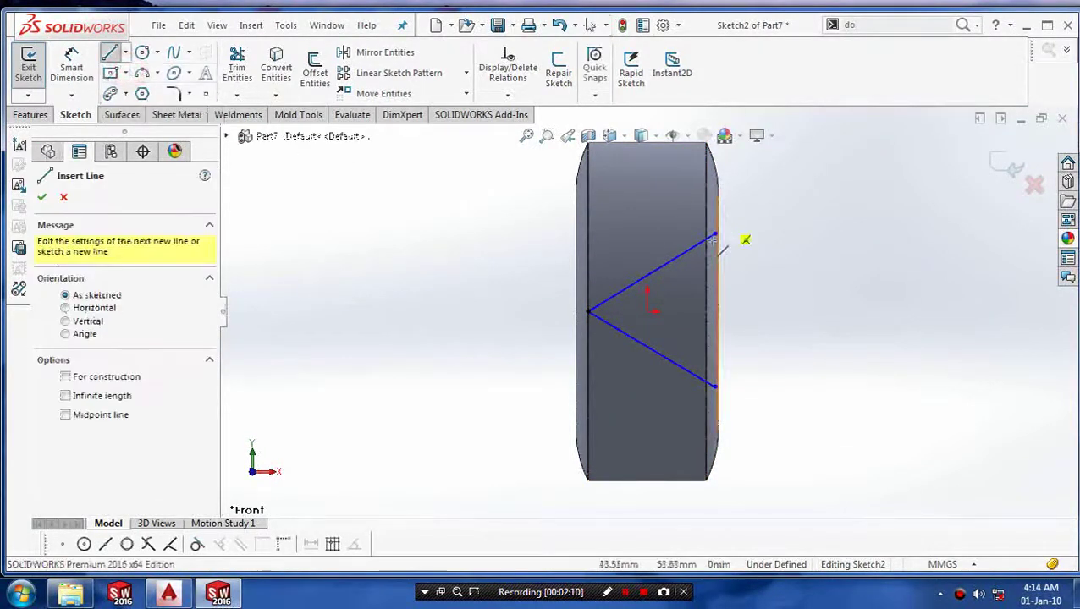
click(650, 273)
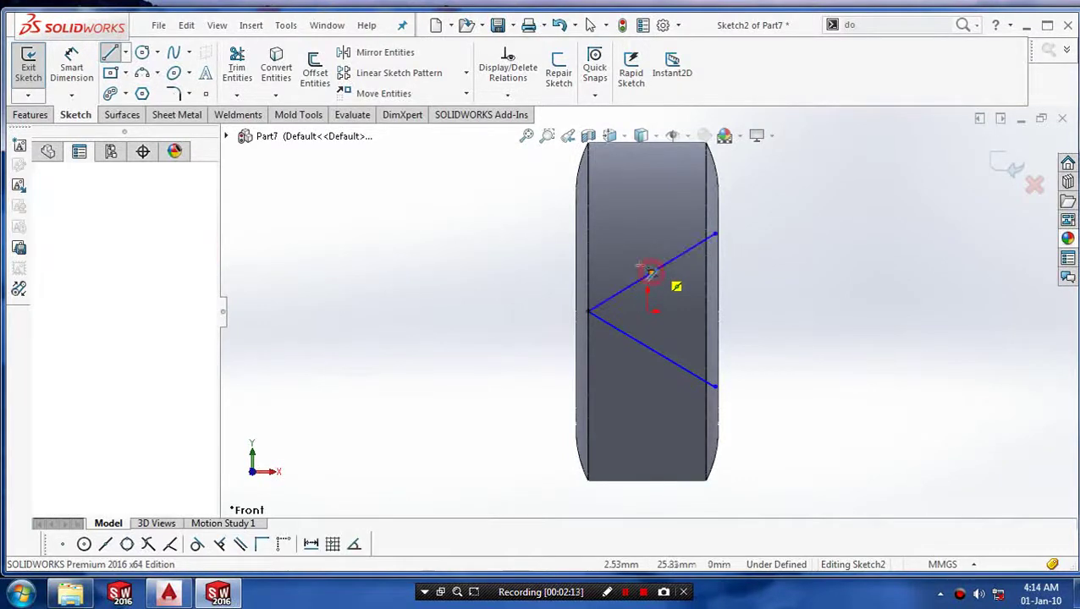
click(587, 235)
key(Escape)
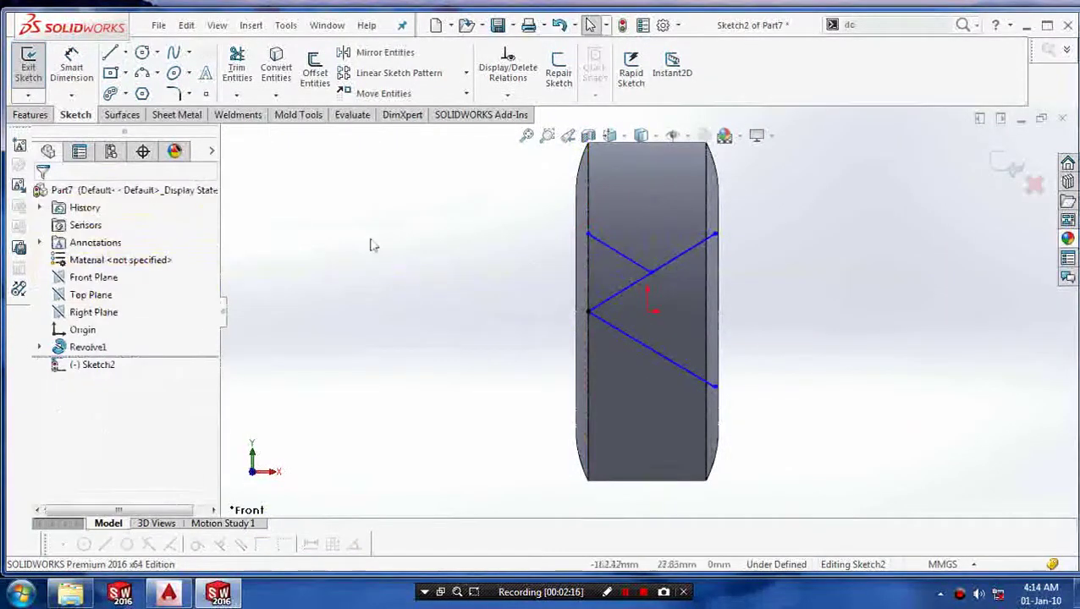
Trim away the crossing pieces and lower diagonal, leaving a V-shaped chevron.
click(237, 95)
click(252, 111)
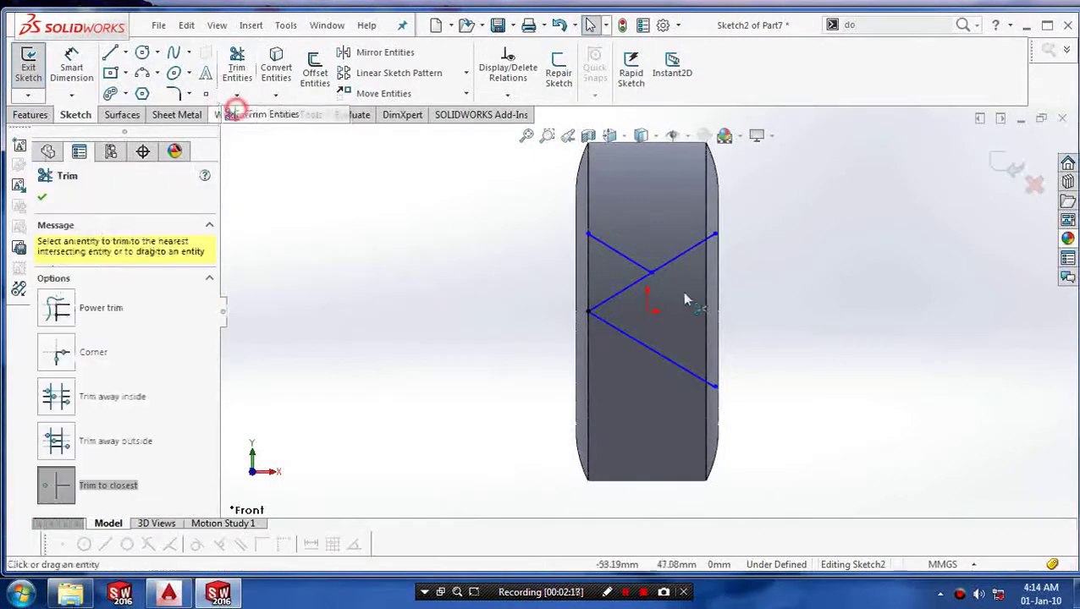
click(633, 290)
click(578, 309)
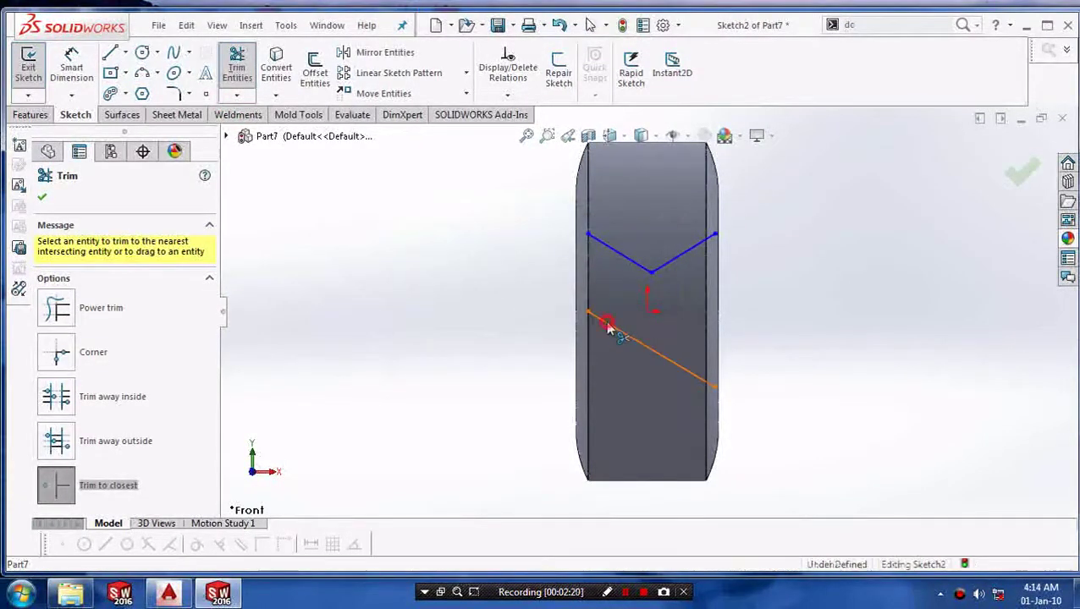
click(612, 329)
mouse_move(760, 227)
middle_down()
mouse_move(771, 325)
mouse_move(753, 311)
middle_up()
click(1013, 185)
scroll(832, 224, down, 2)
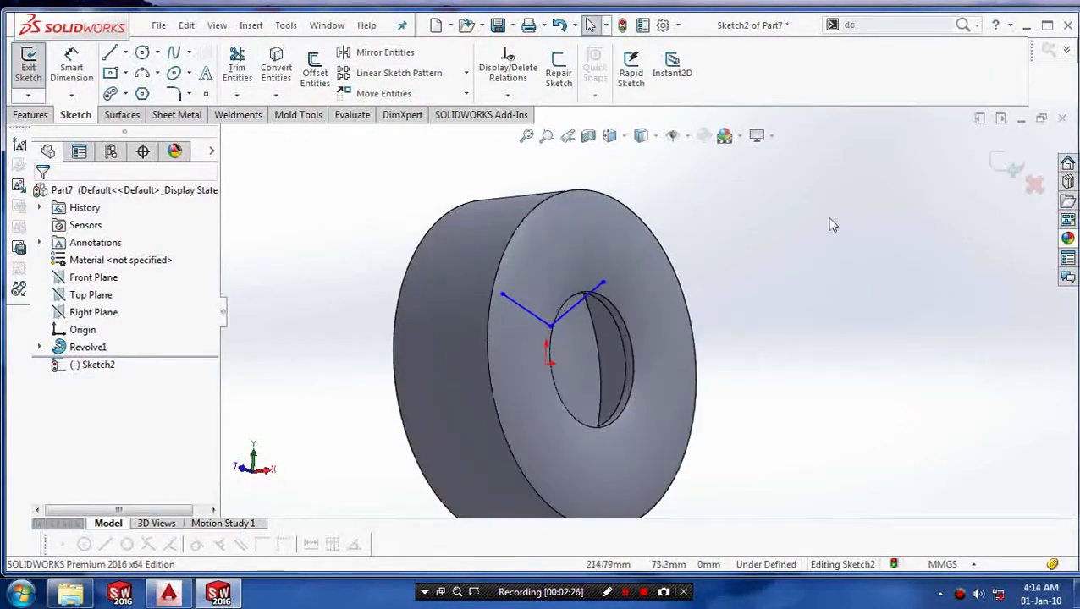
Exit Sketch2 and project the chevron onto the tire's outer tread face as Curve1.
click(1011, 165)
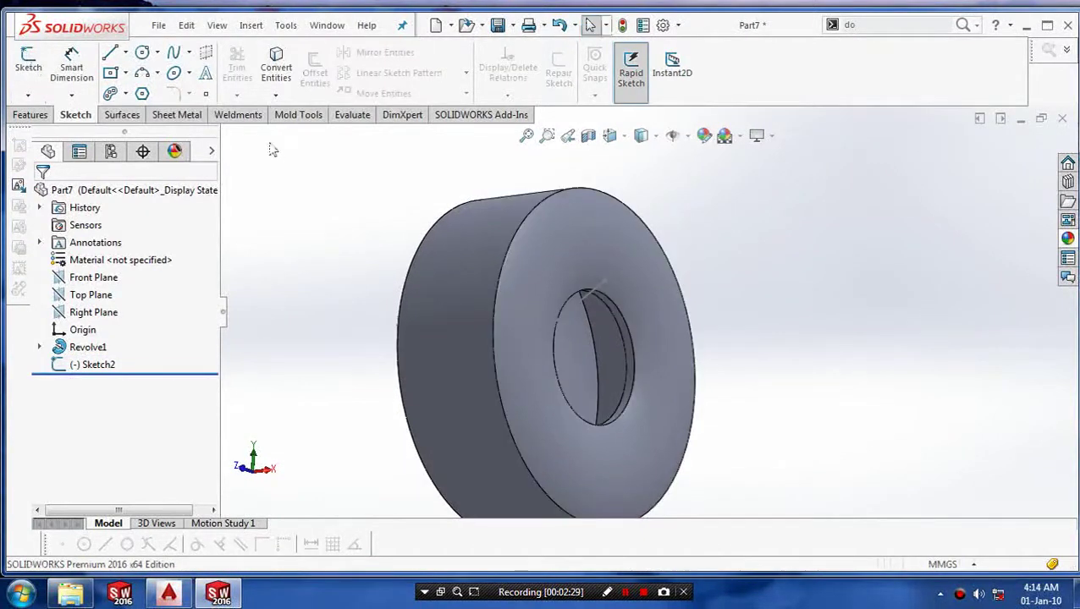
click(32, 114)
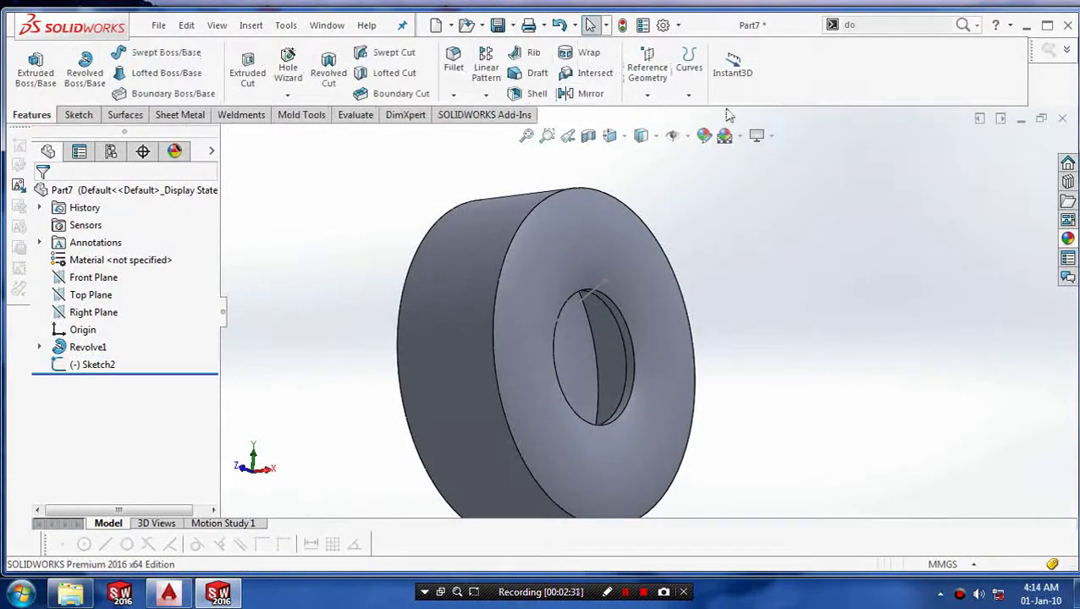
click(693, 97)
click(701, 140)
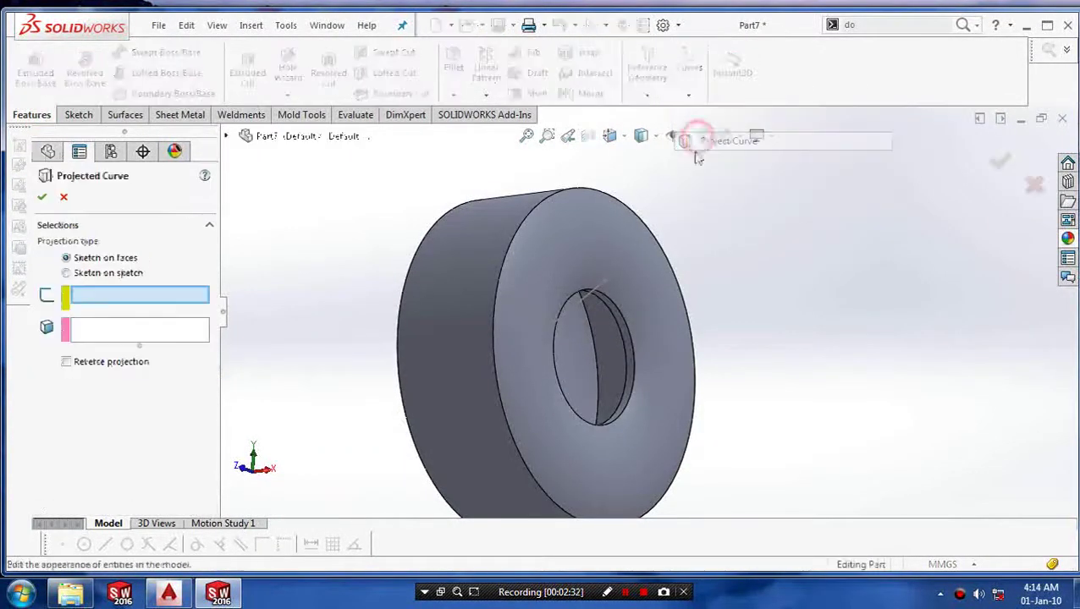
click(579, 310)
click(461, 307)
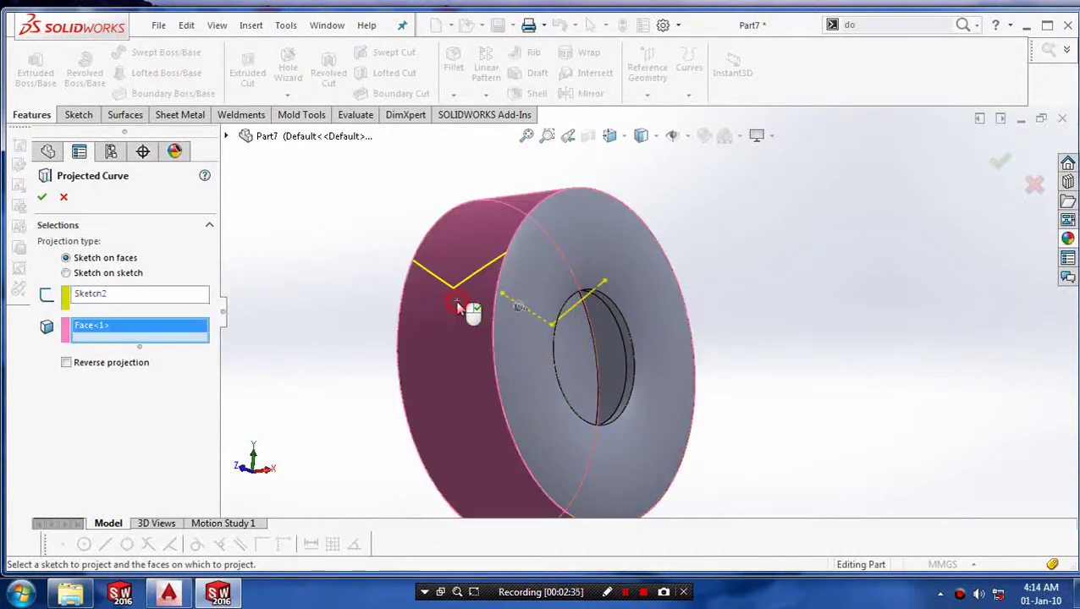
click(41, 197)
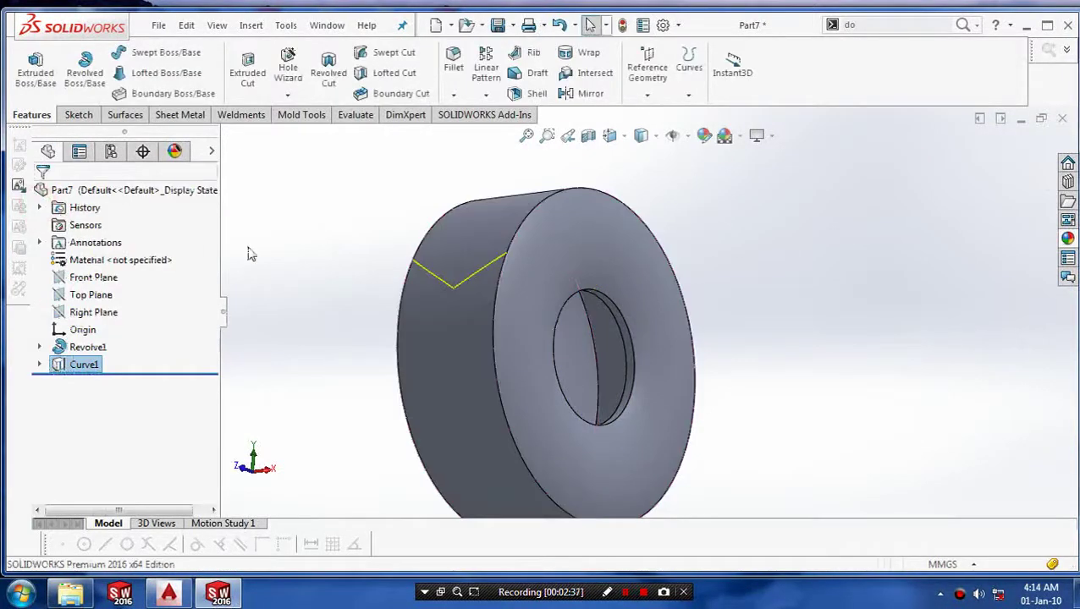
middle_drag(338, 261, 529, 254)
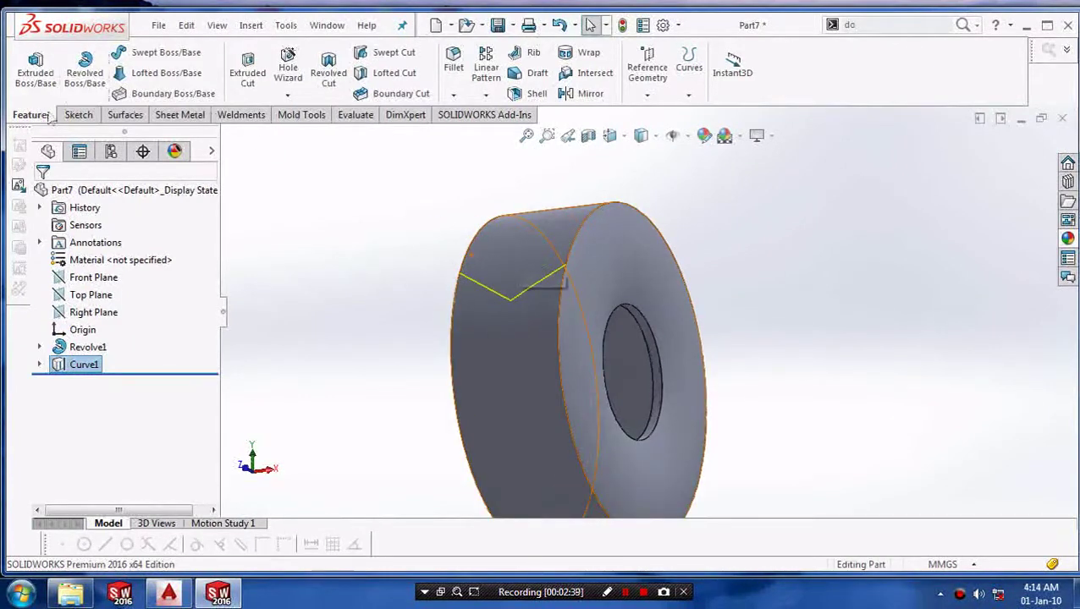
Begin a reference plane on Curve1 and zoom in on the tire.
click(648, 96)
click(658, 110)
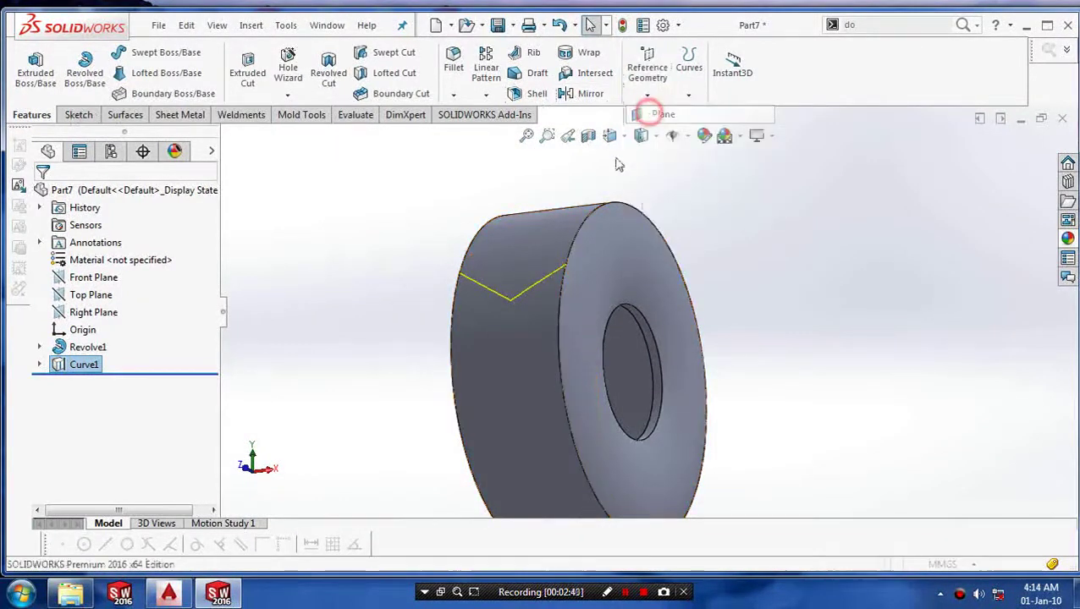
middle_drag(588, 243, 611, 343)
Create Plane1 perpendicular to Curve1 at its end point.
click(559, 308)
click(42, 200)
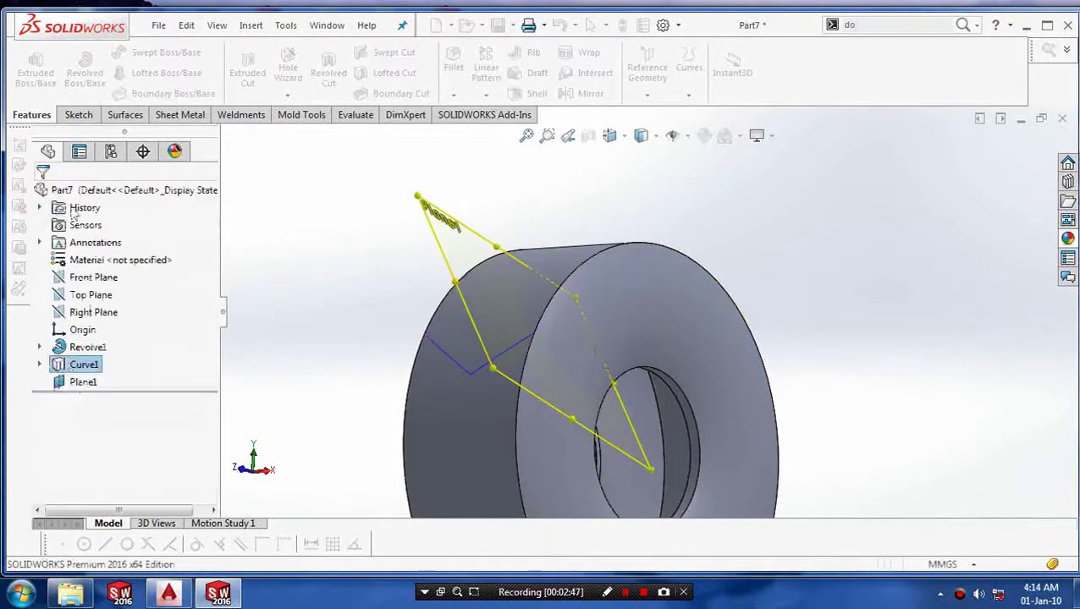
scroll(499, 360, down, 1)
Sketch a circle of about 2.98 mm radius at Curve1's end on Plane1, then exit Sketch3.
click(78, 114)
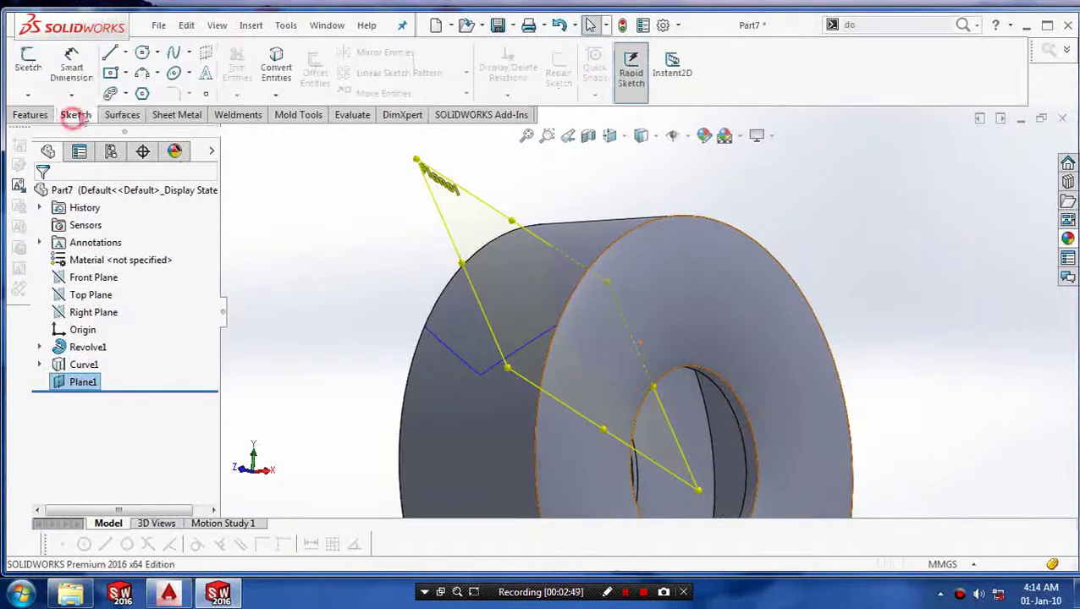
click(142, 53)
scroll(542, 322, down, 2)
scroll(571, 343, down, 2)
click(601, 351)
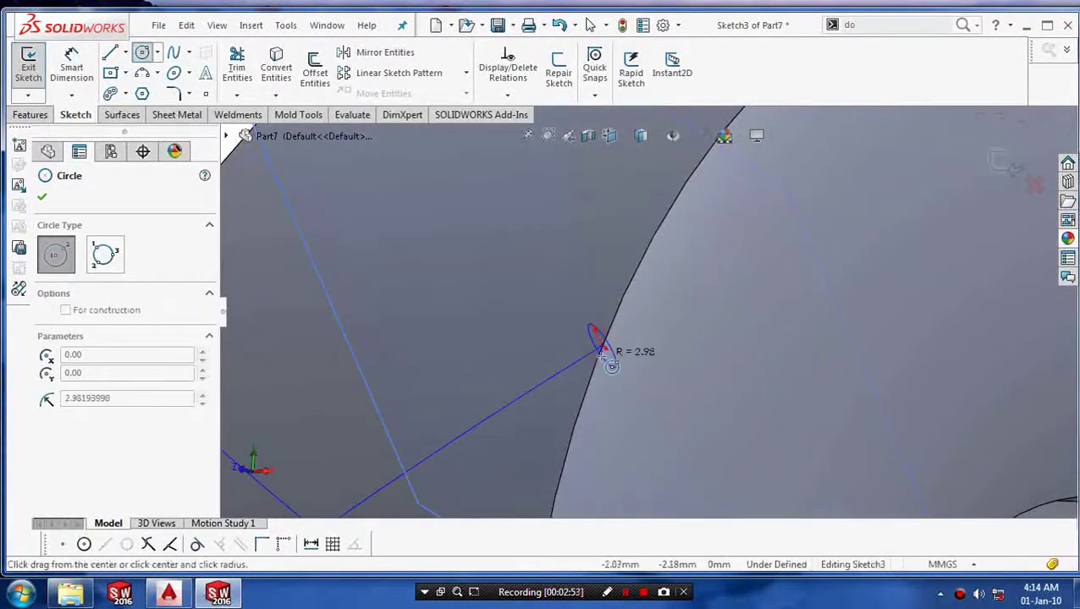
click(599, 347)
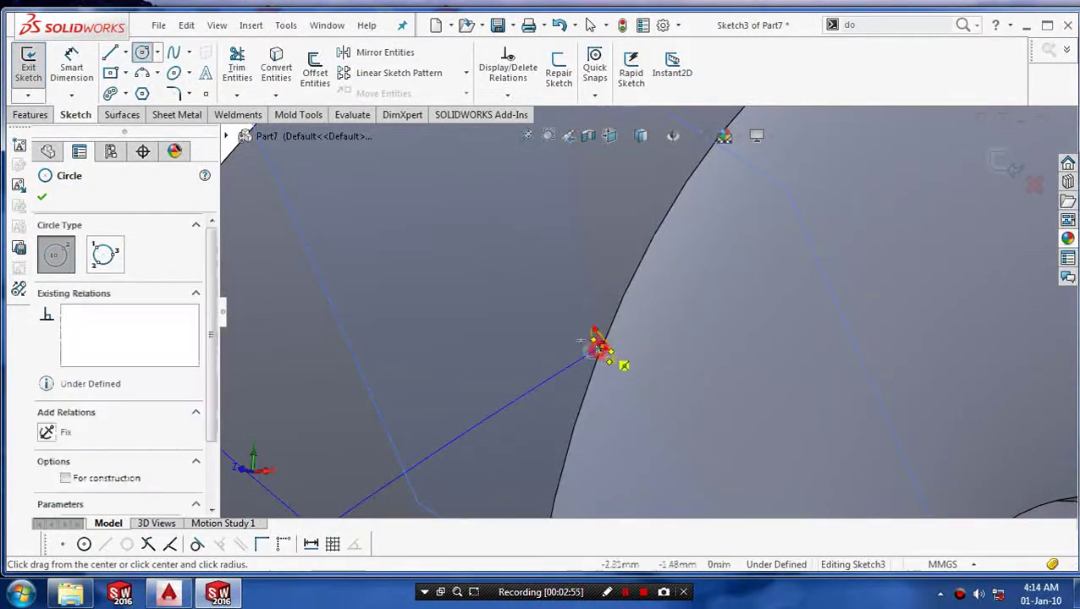
scroll(613, 335, up, 3)
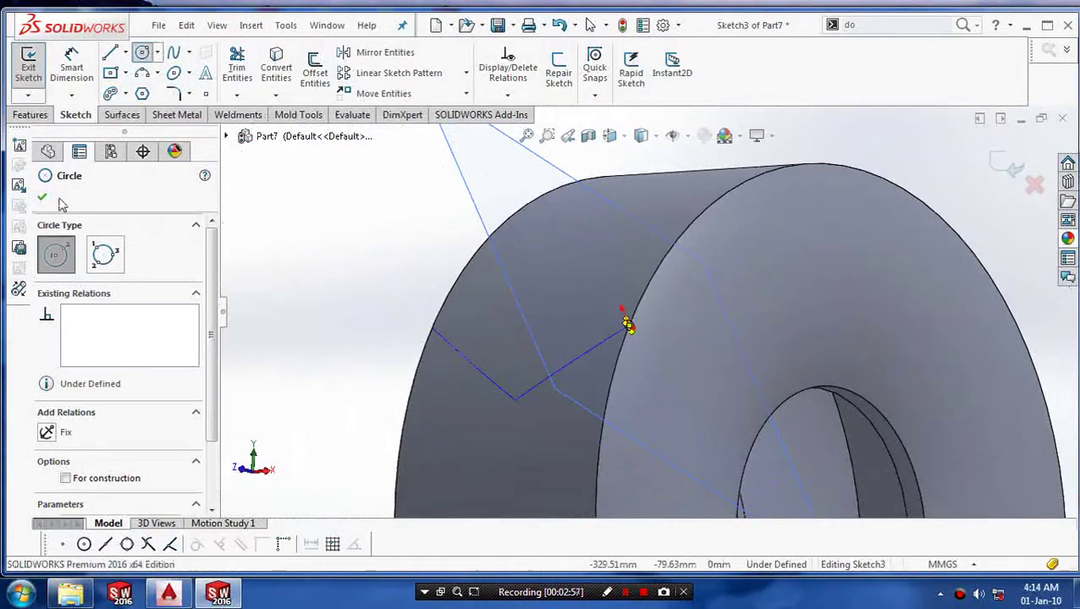
click(41, 196)
click(28, 68)
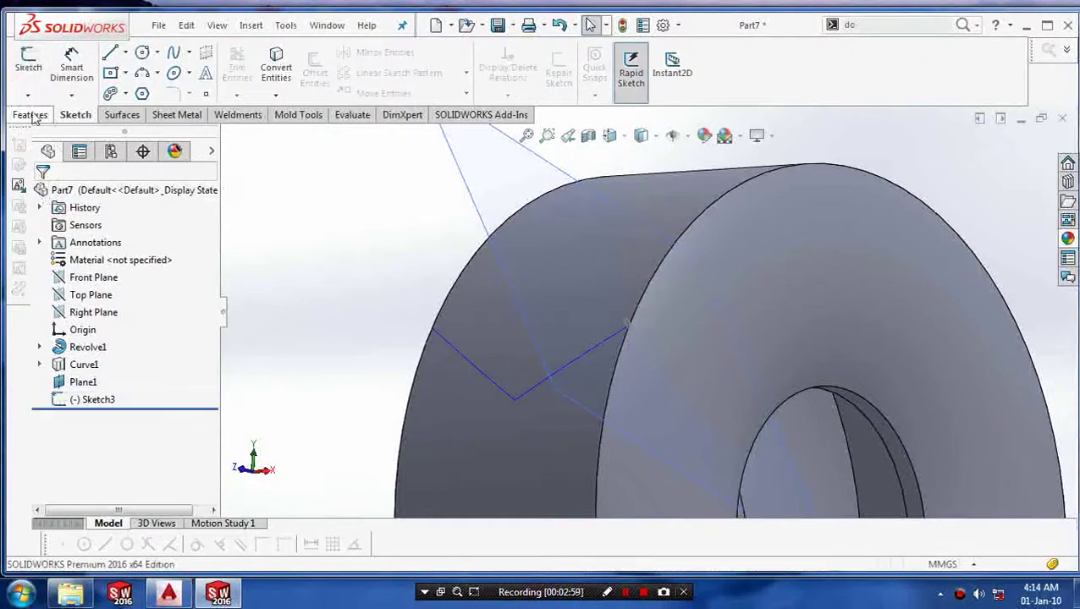
Swept-cut the small circle sketch along the V-shaped Curve1 to carve the chevron groove.
click(31, 115)
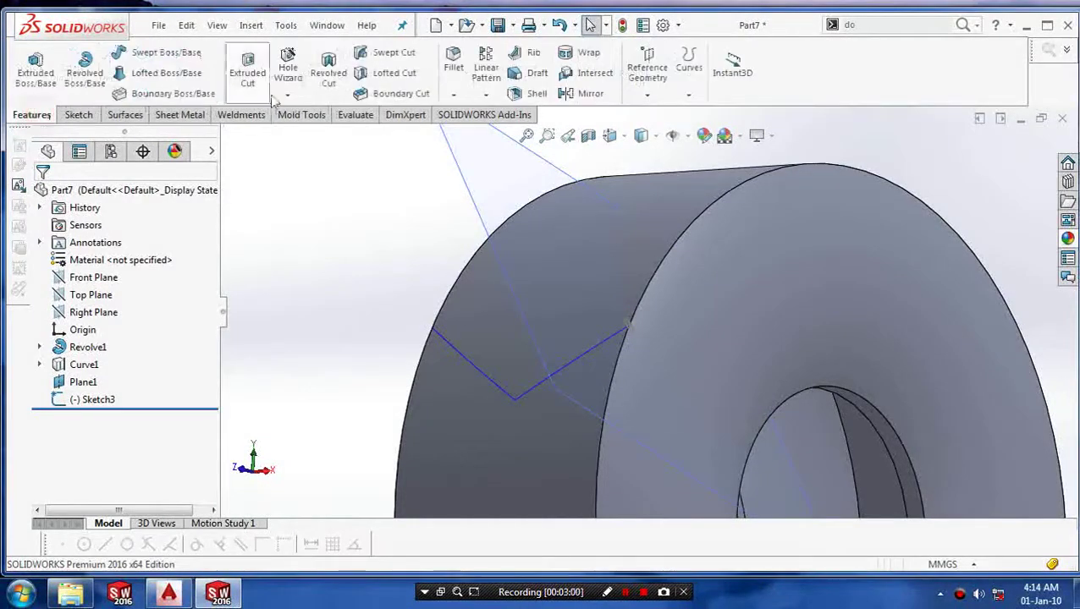
click(390, 51)
scroll(634, 334, down, 2)
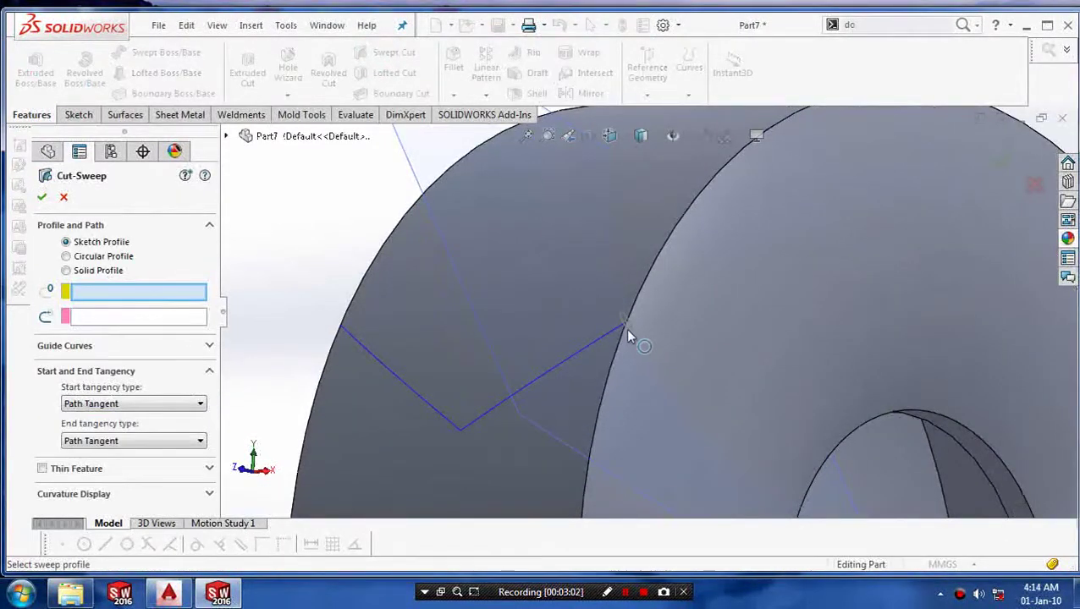
click(627, 333)
click(598, 345)
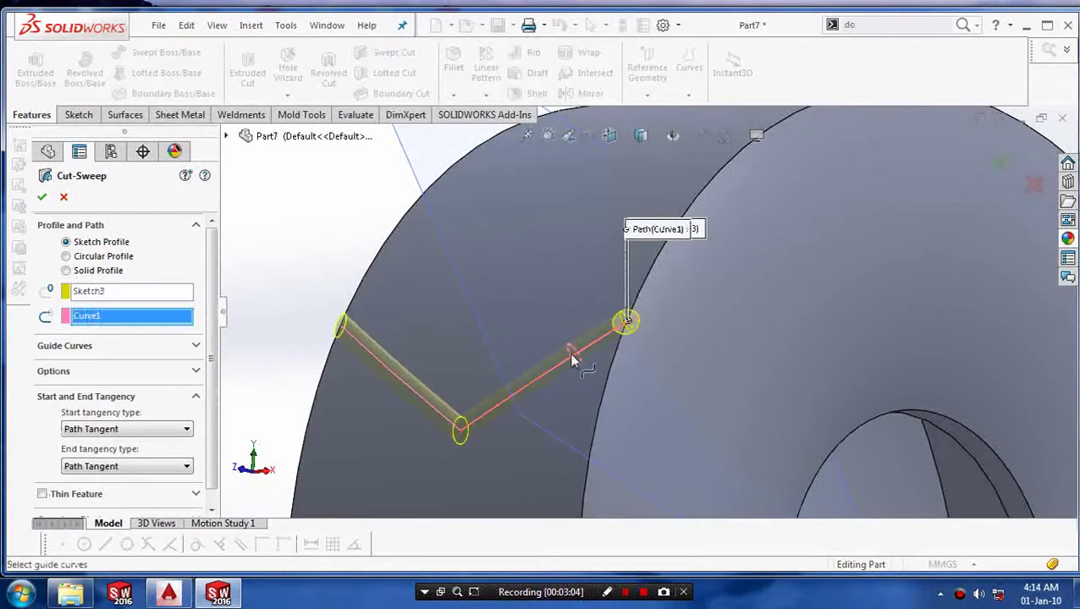
scroll(569, 353, up, 5)
scroll(568, 364, up, 2)
middle_drag(563, 362, 491, 351)
click(44, 199)
Hide the V-shaped Curve1 and the reference Plane1.
scroll(626, 338, down, 5)
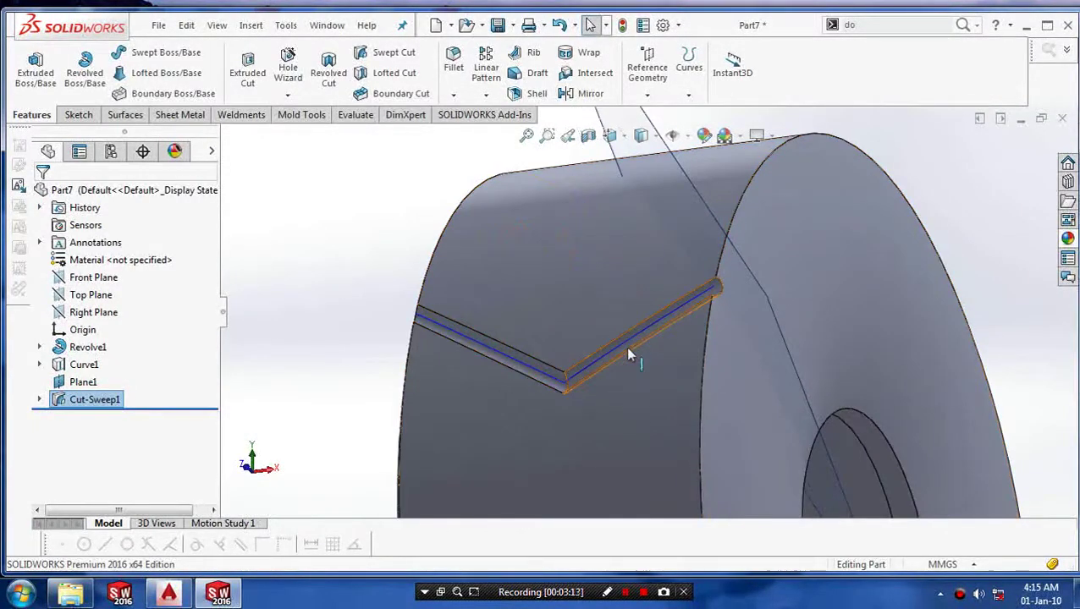
click(625, 342)
right_click(626, 342)
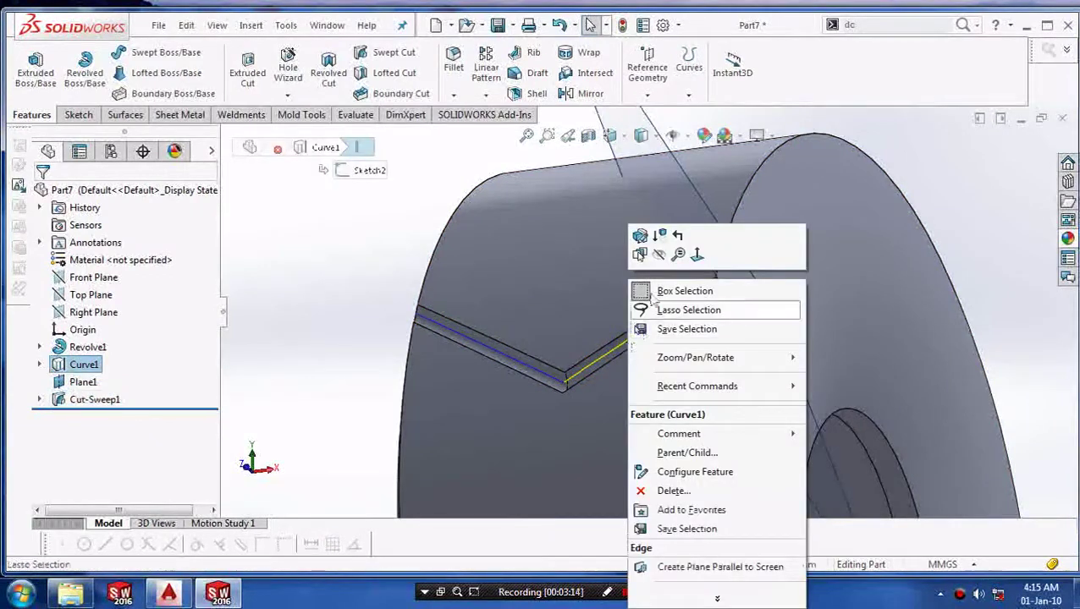
click(658, 253)
right_click(692, 195)
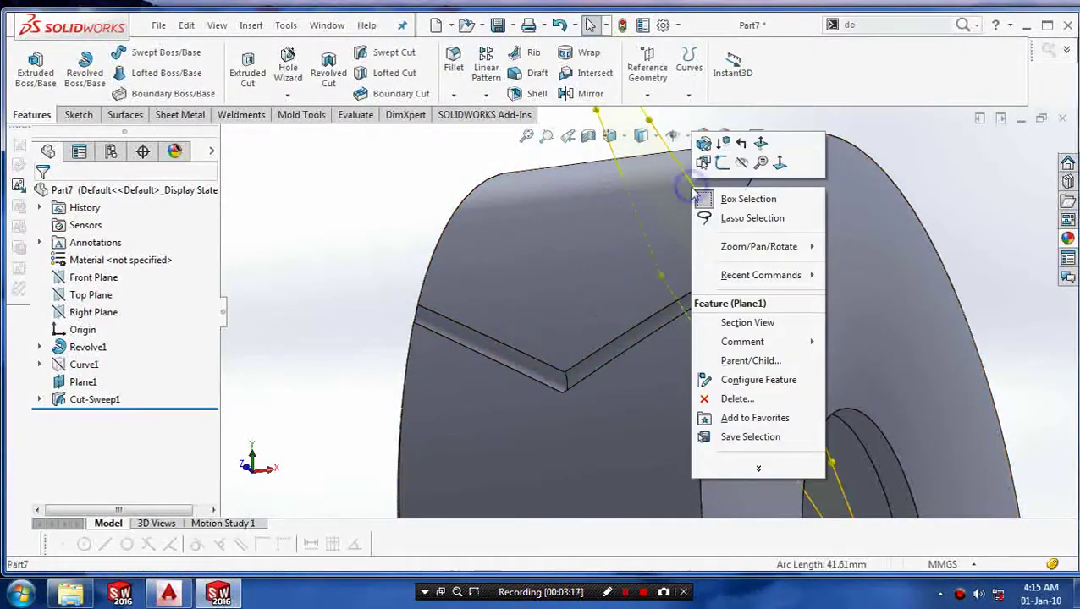
click(711, 158)
scroll(739, 288, up, 3)
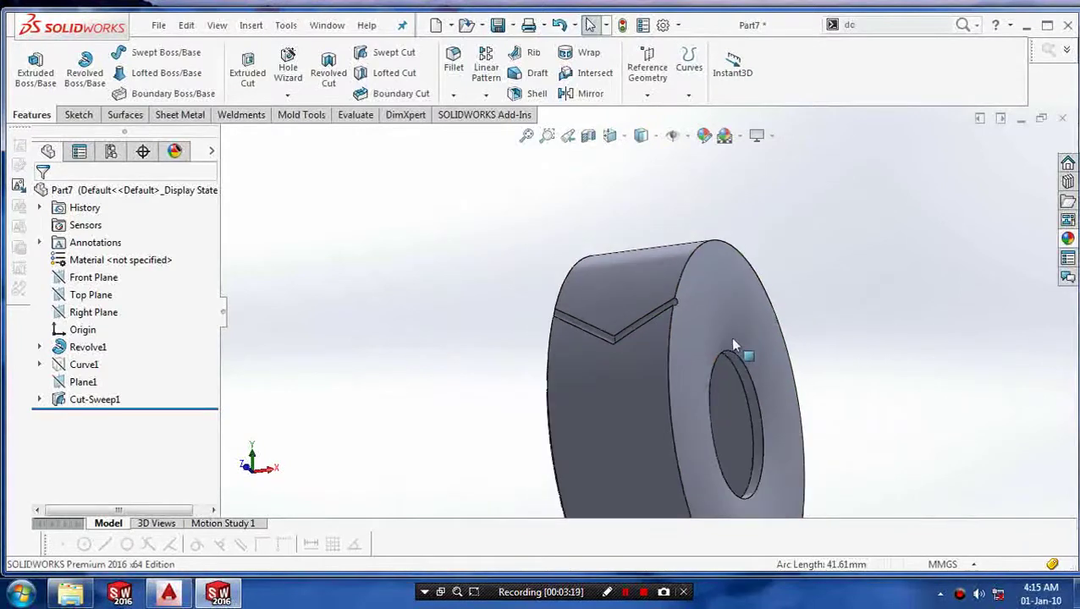
middle_drag(513, 421, 665, 419)
Fillet the tire's front outer circular edge with a 3 mm radius.
click(453, 94)
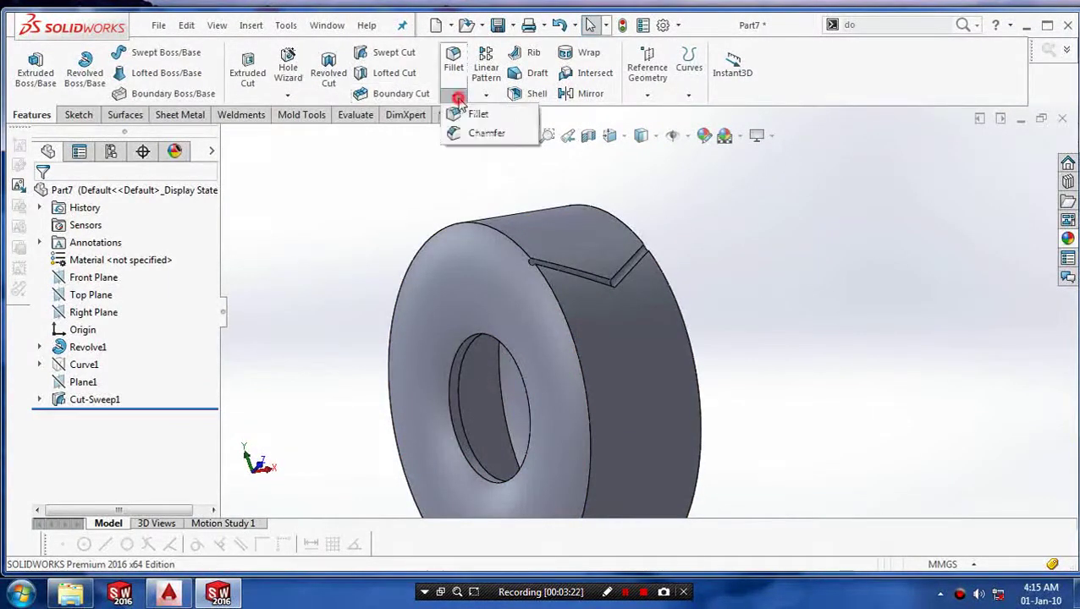
click(475, 113)
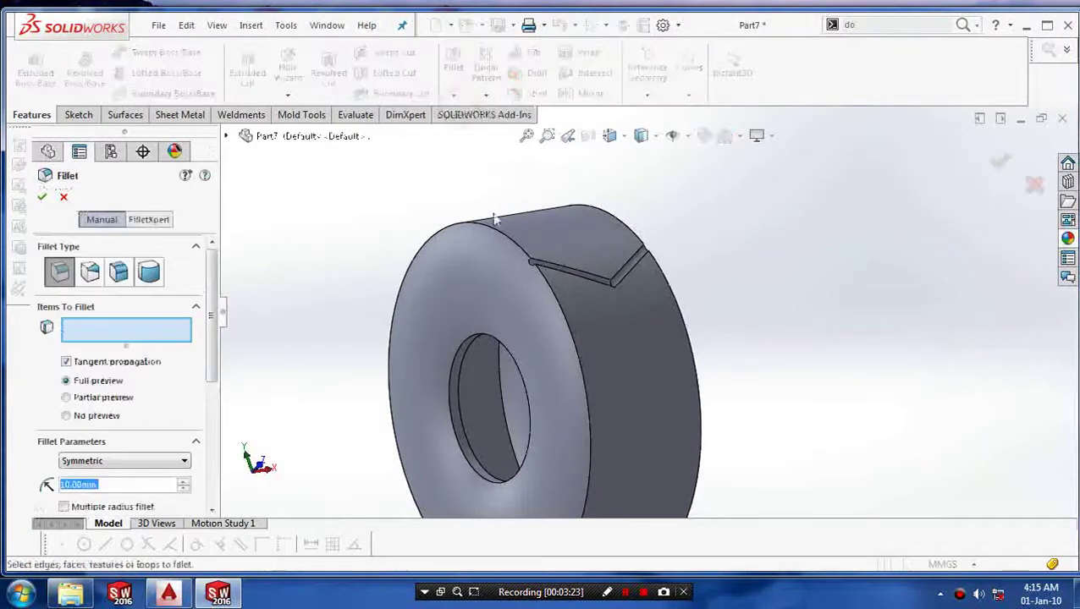
click(573, 343)
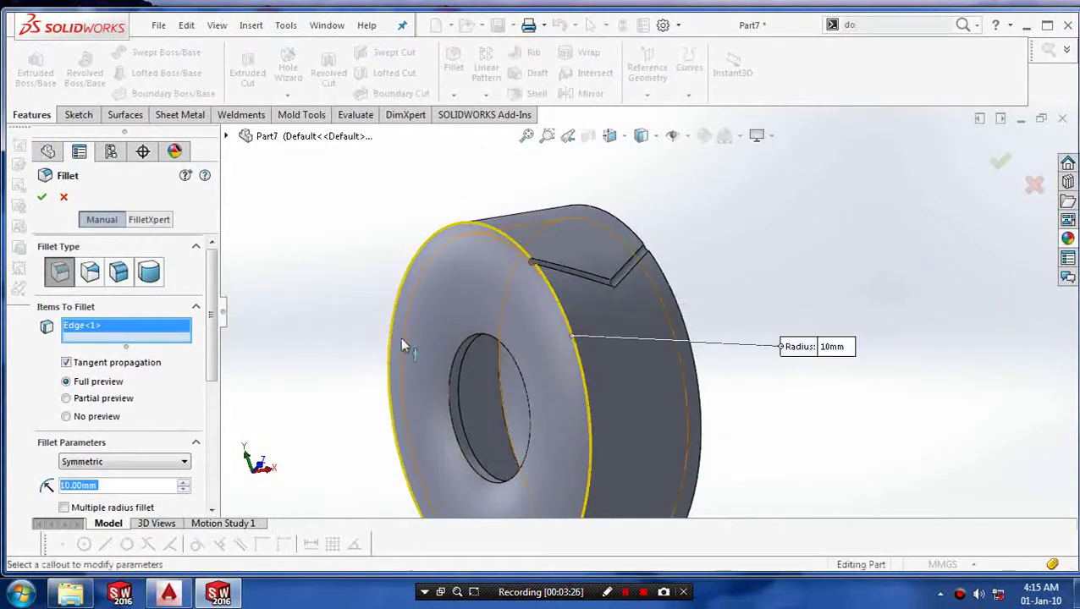
scroll(169, 372, down, 3)
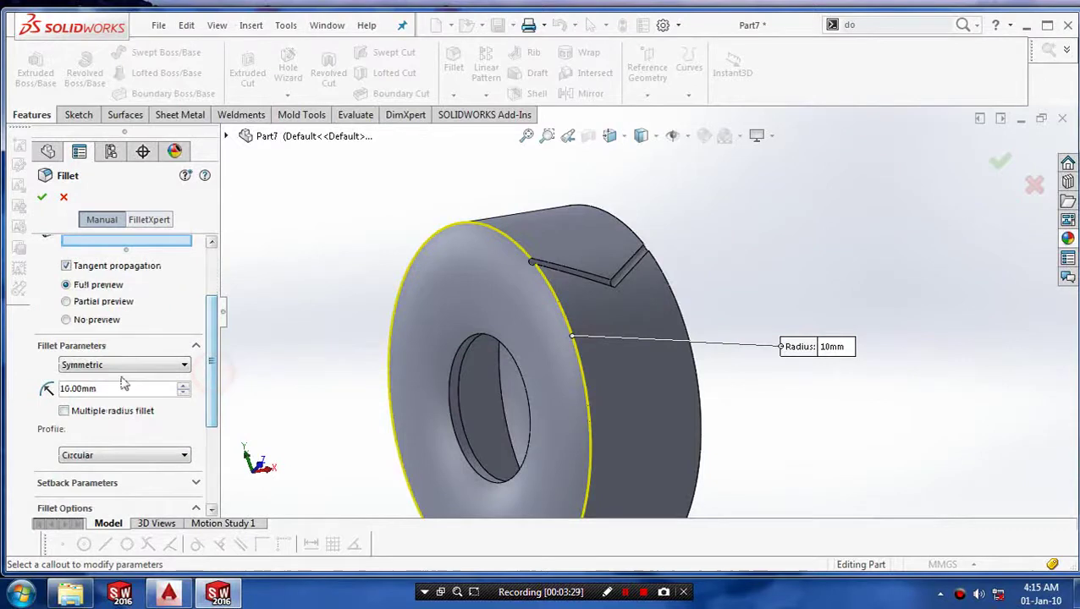
text(3)
key(Return)
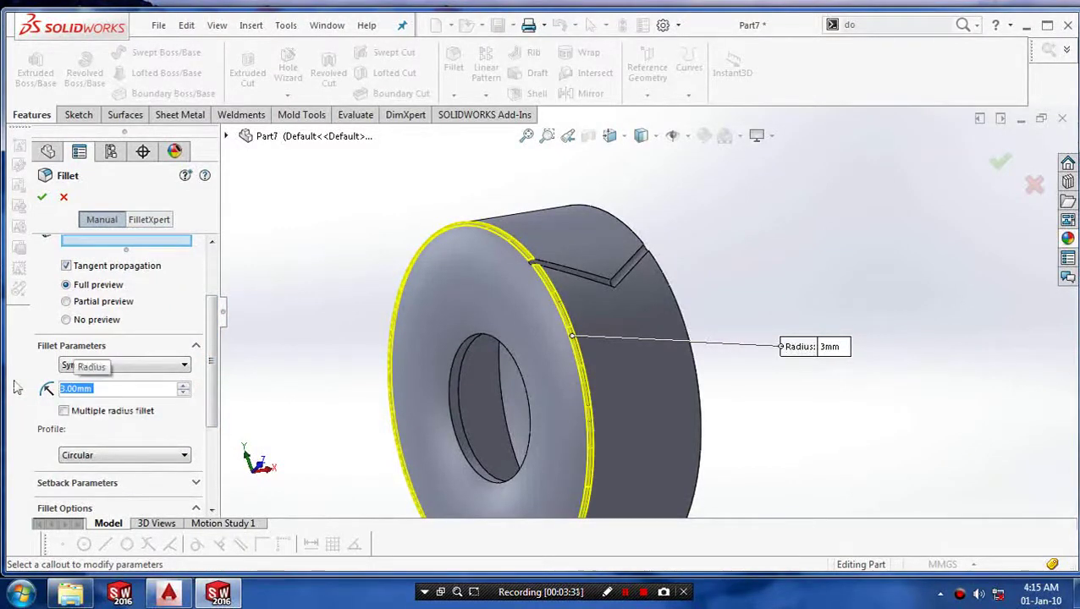
click(41, 198)
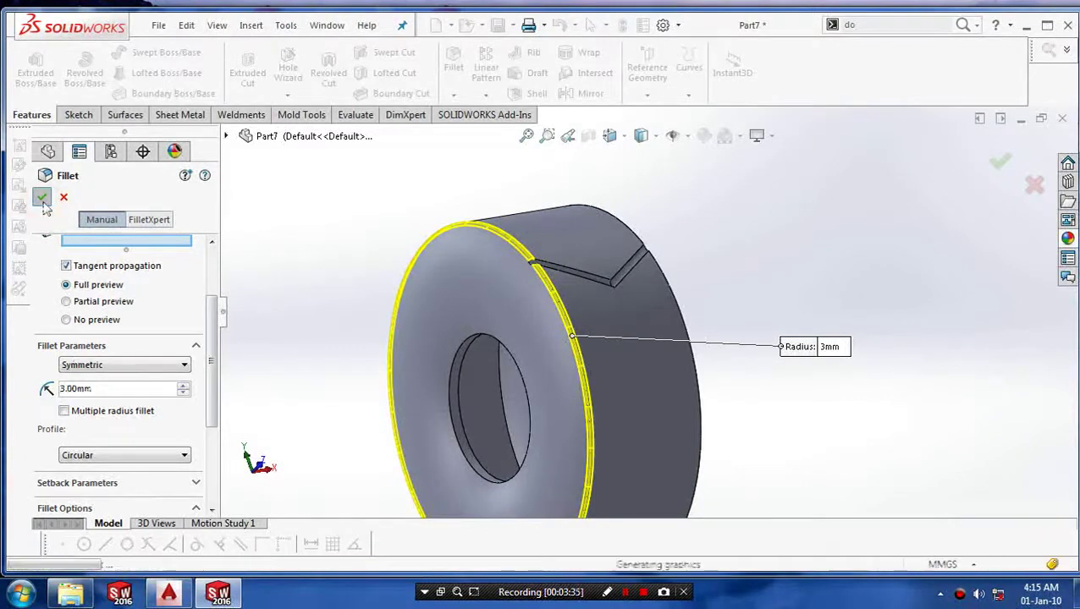
Add a second 3 mm fillet on the outer circular edge of the opposite face.
middle_drag(729, 314, 772, 189)
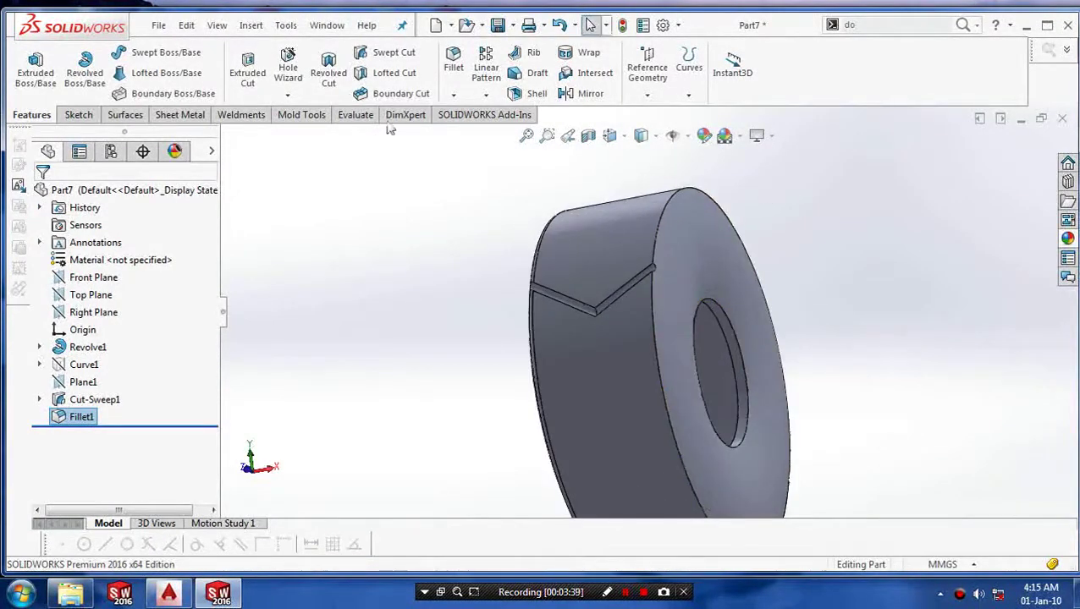
click(453, 94)
click(471, 107)
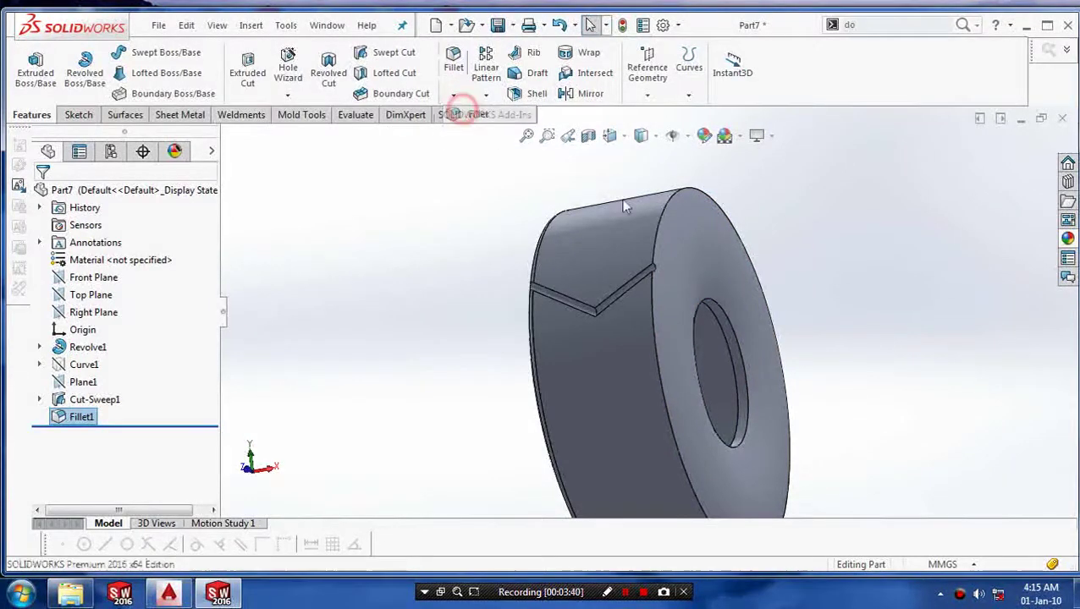
click(659, 230)
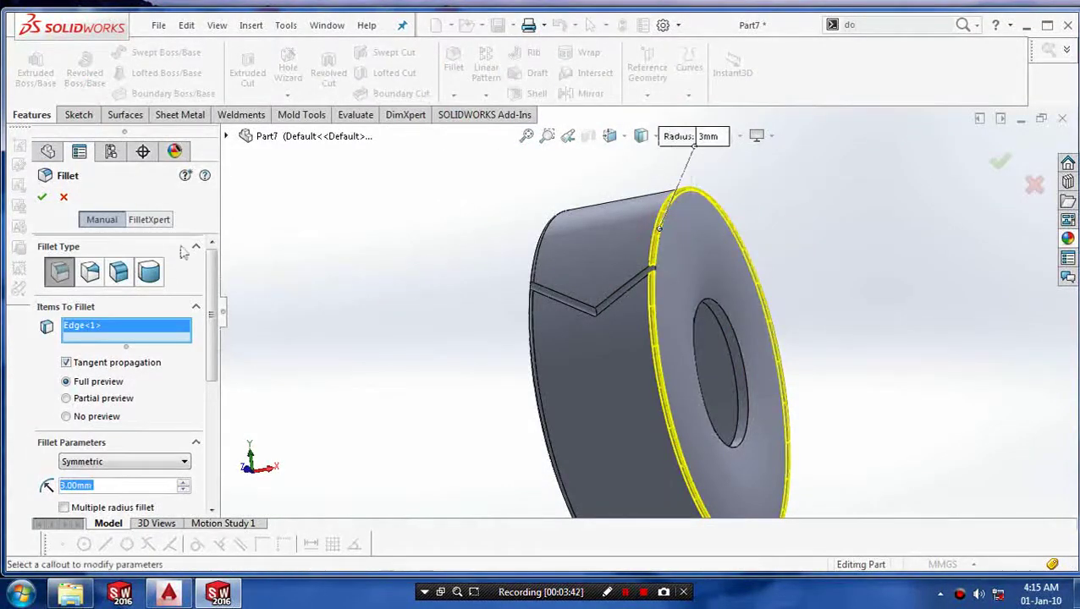
click(44, 198)
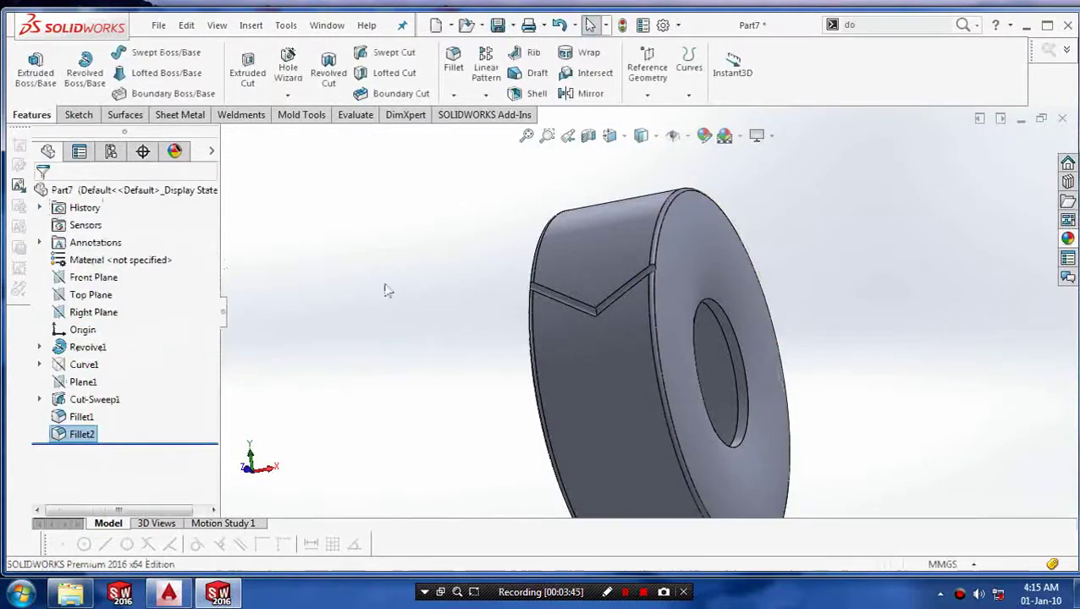
middle_drag(476, 292, 815, 266)
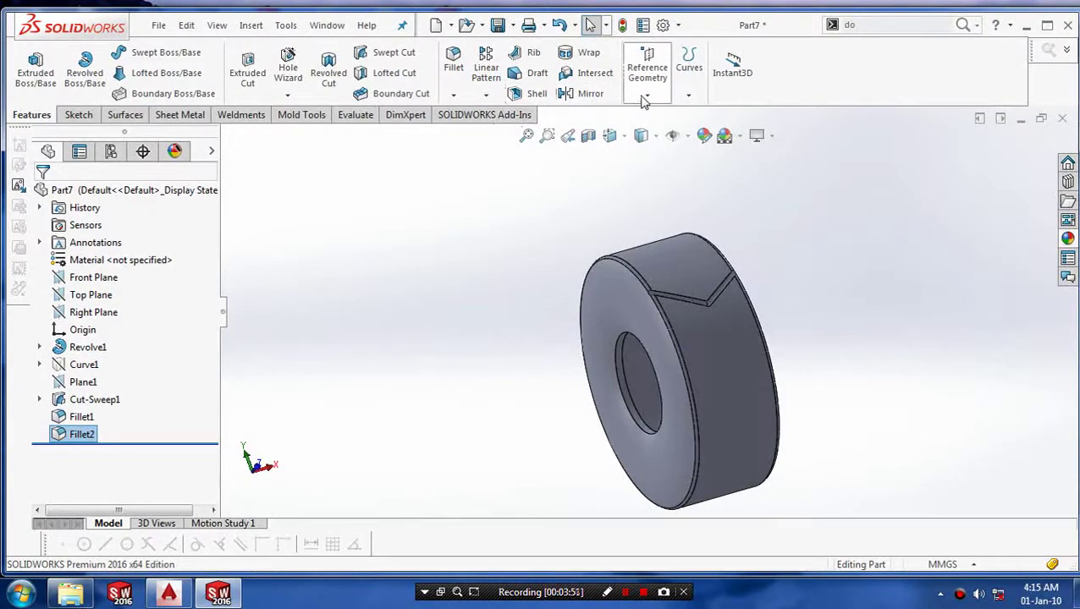
Start a circular pattern with Cut-Sweep1 as the feature to repeat.
click(549, 193)
click(638, 96)
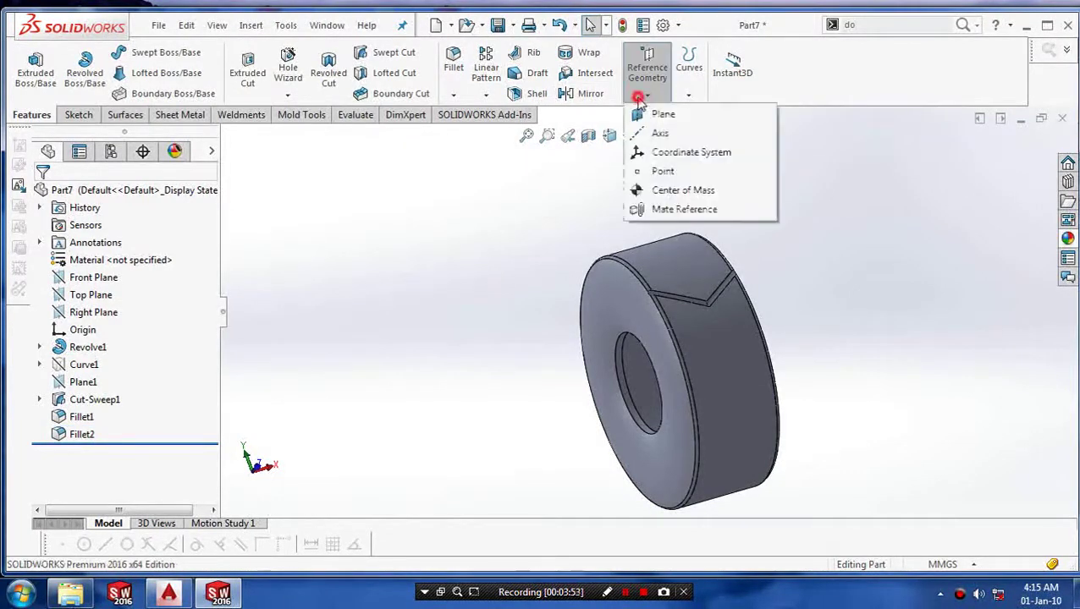
click(687, 95)
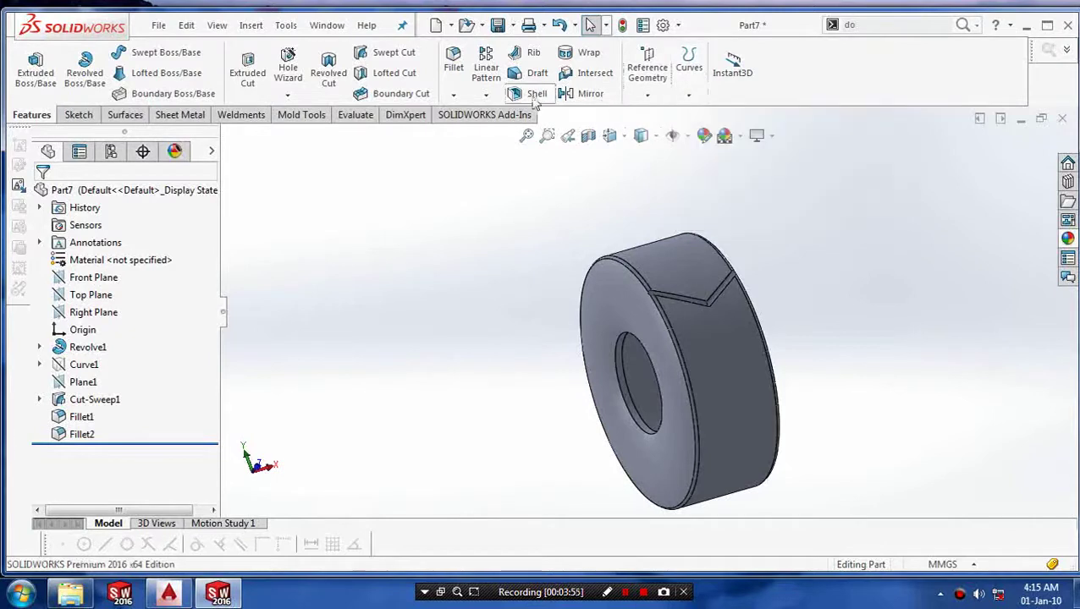
click(485, 95)
click(503, 135)
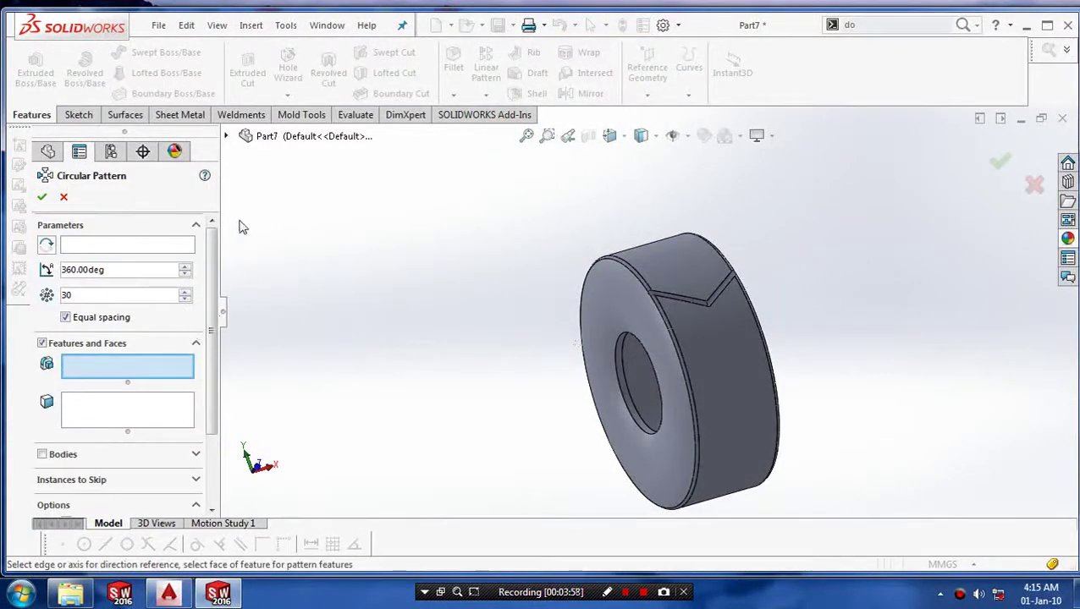
click(226, 138)
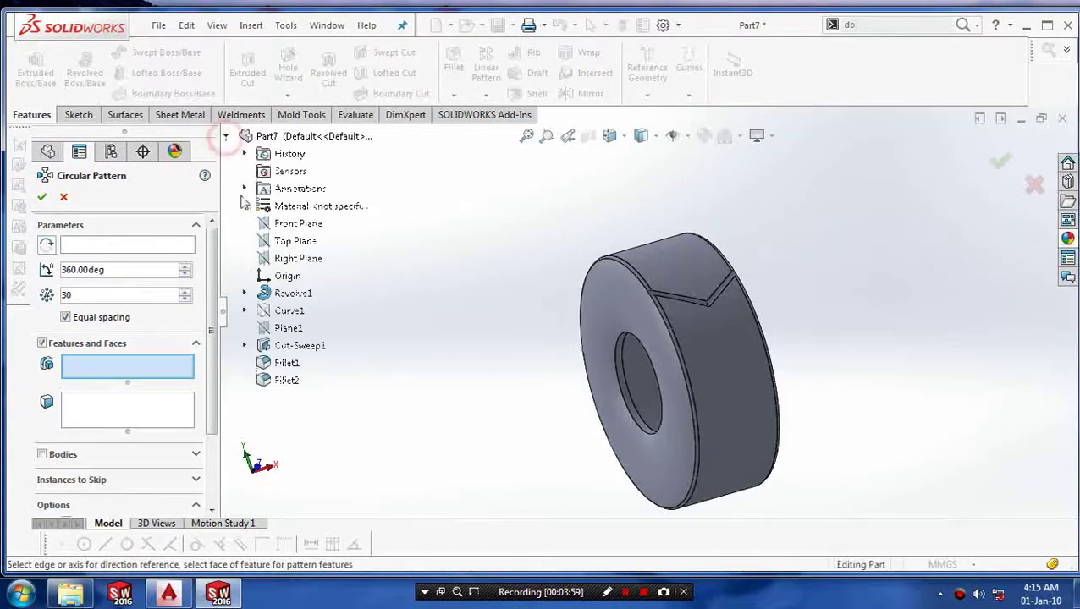
click(285, 346)
Use the tire's hole edge as the circular pattern axis.
click(131, 252)
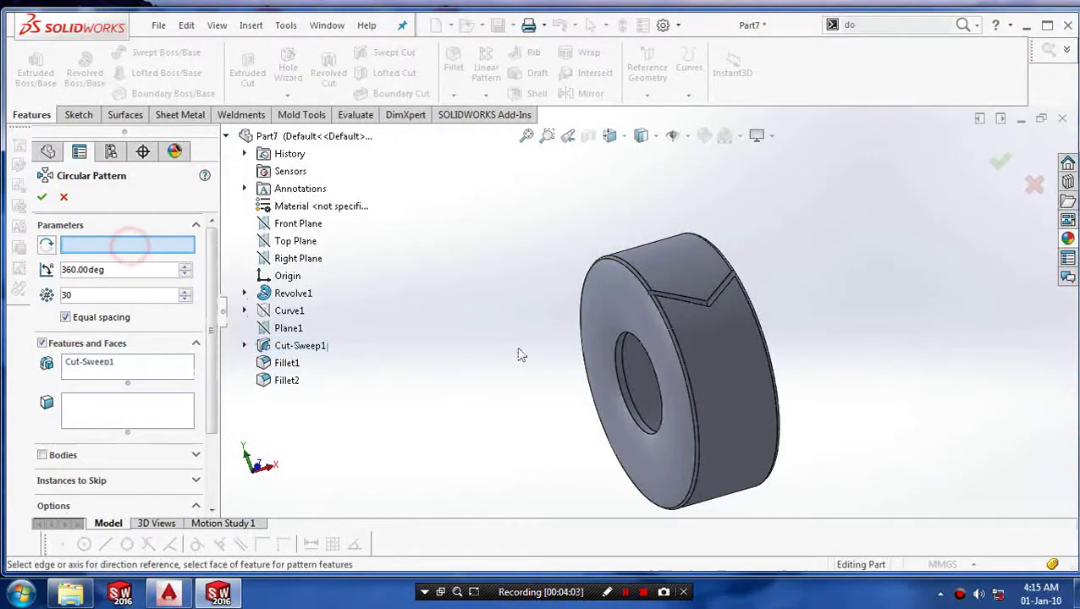
middle_drag(562, 357, 651, 487)
scroll(668, 405, down, 5)
click(651, 487)
scroll(590, 429, up, 3)
scroll(590, 429, up, 2)
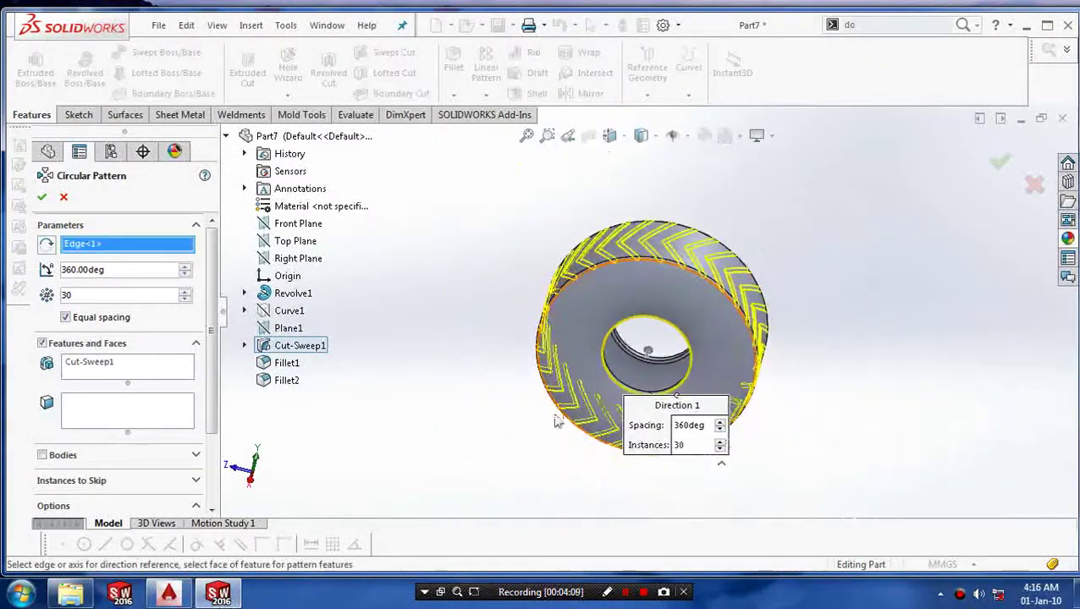
middle_drag(468, 394, 379, 407)
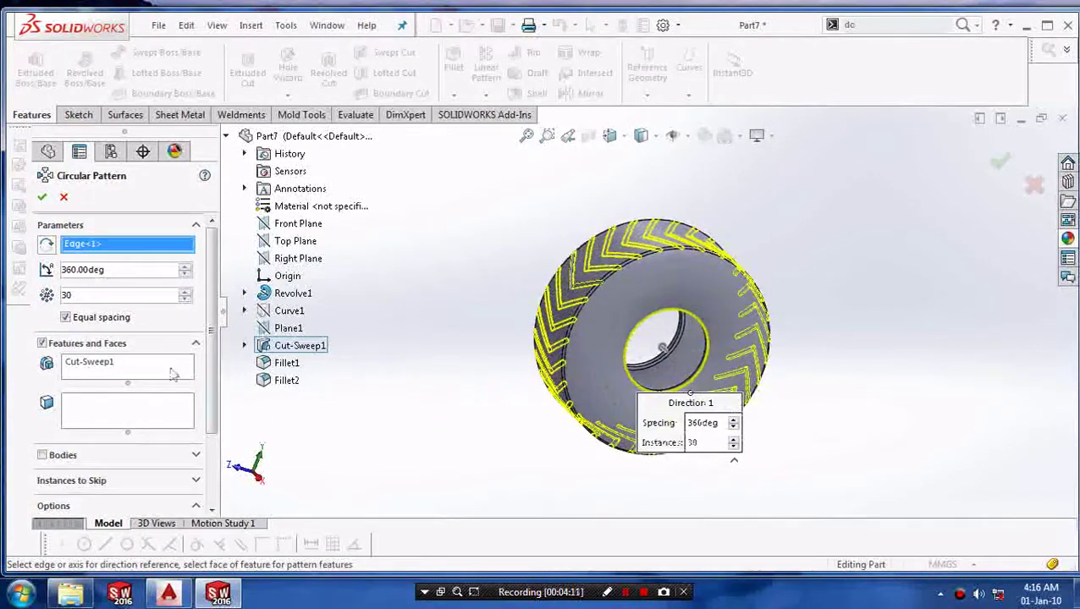
Set 36 instances over 360° and apply the circular pattern.
click(185, 292)
click(185, 292)
click(185, 291)
click(185, 292)
click(185, 292)
click(185, 292)
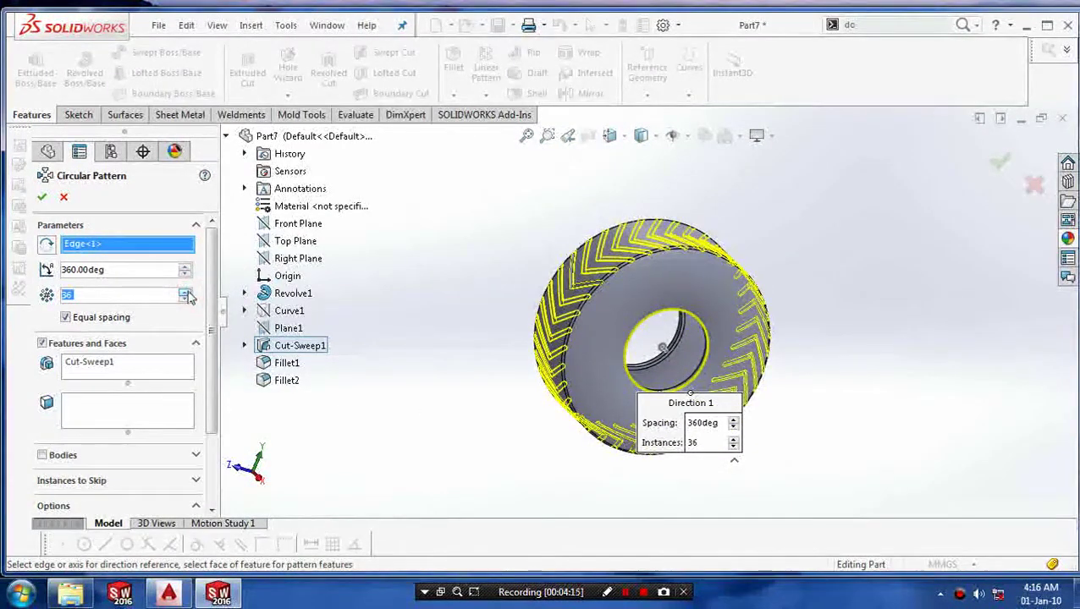
click(40, 198)
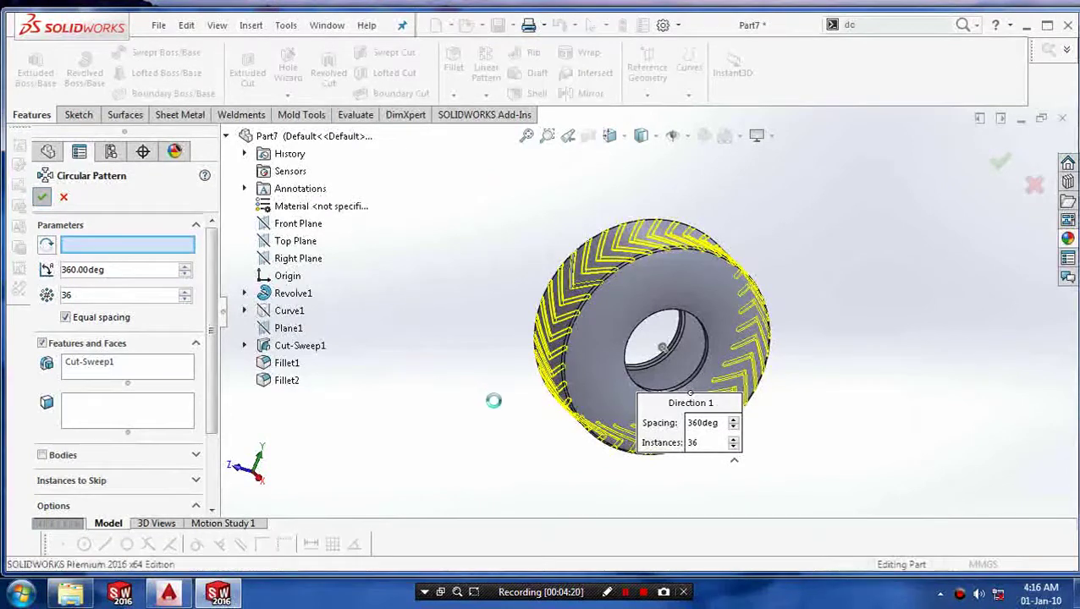
middle_drag(473, 361, 760, 339)
scroll(536, 500, down, 2)
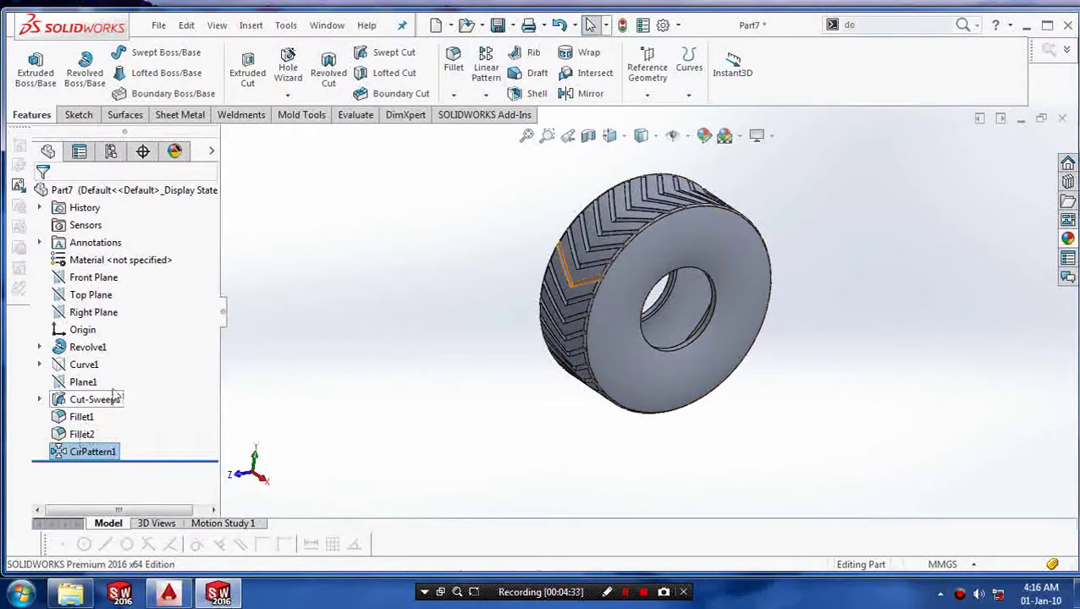
click(88, 347)
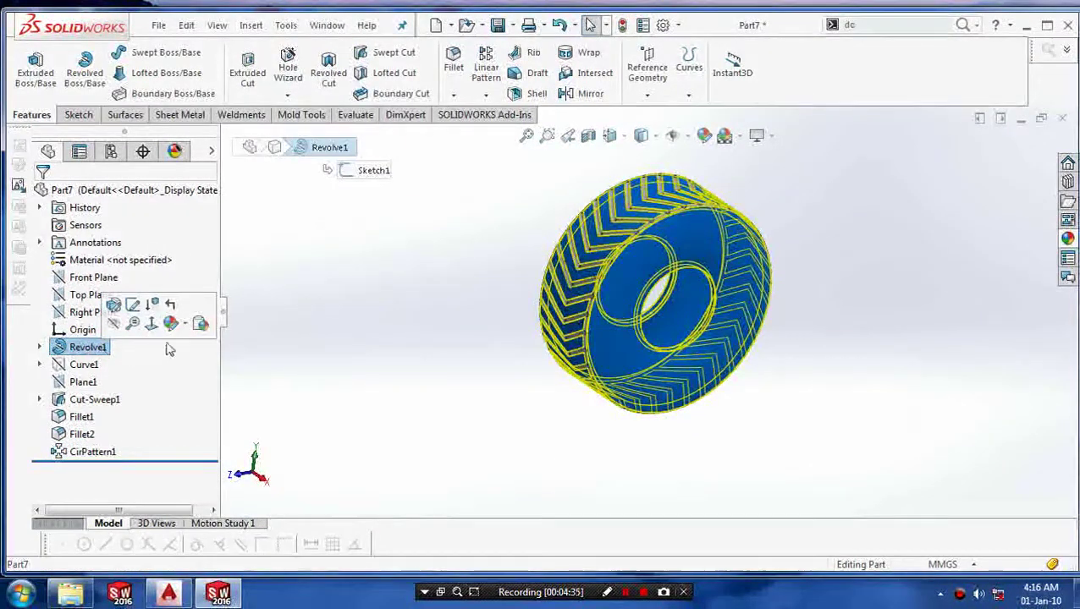